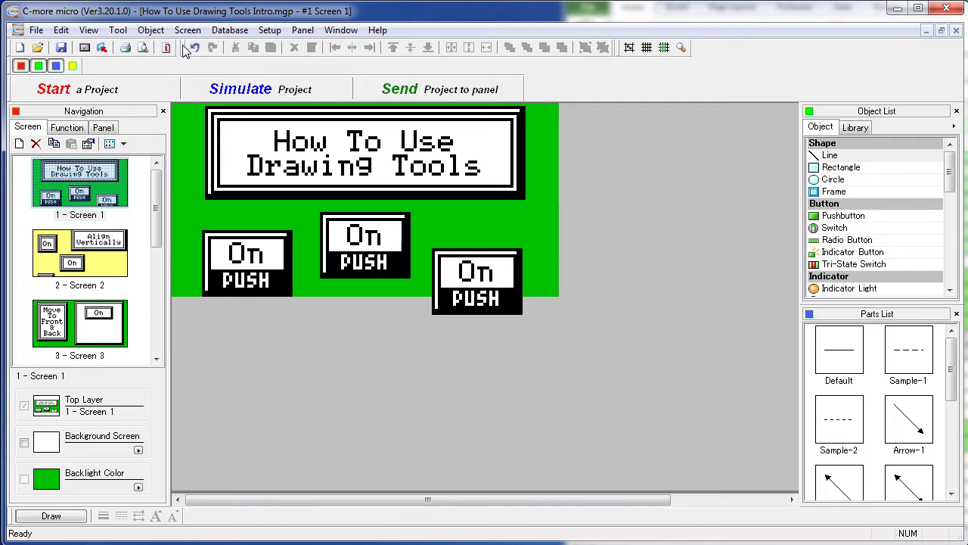
Step: Dock the editing/alignment toolbar and the grid/zoom toolbar beside the Draw toolbar at the bottom
mouse_move(186, 54)
mouse_down()
mouse_move(236, 328)
mouse_move(242, 477)
mouse_move(204, 522)
mouse_move(189, 522)
mouse_up()
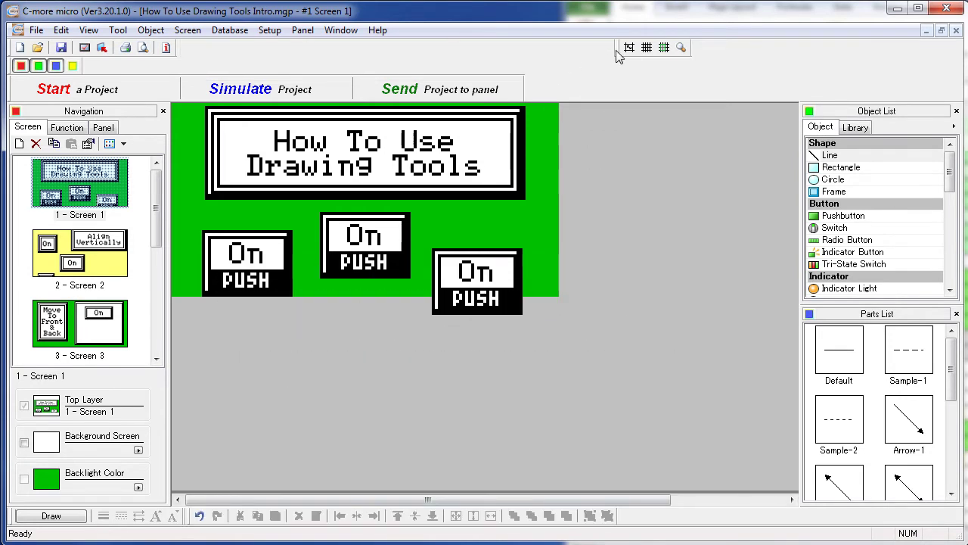
drag(616, 54, 628, 522)
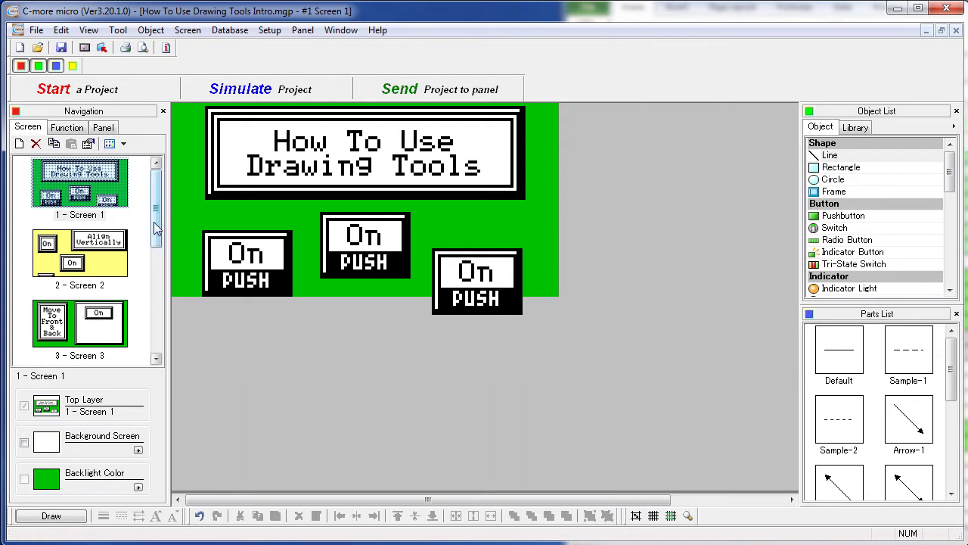
Step: Open Screen 6 and step the TEXT label's font size down, up twice, then back to normal
drag(156, 227, 155, 321)
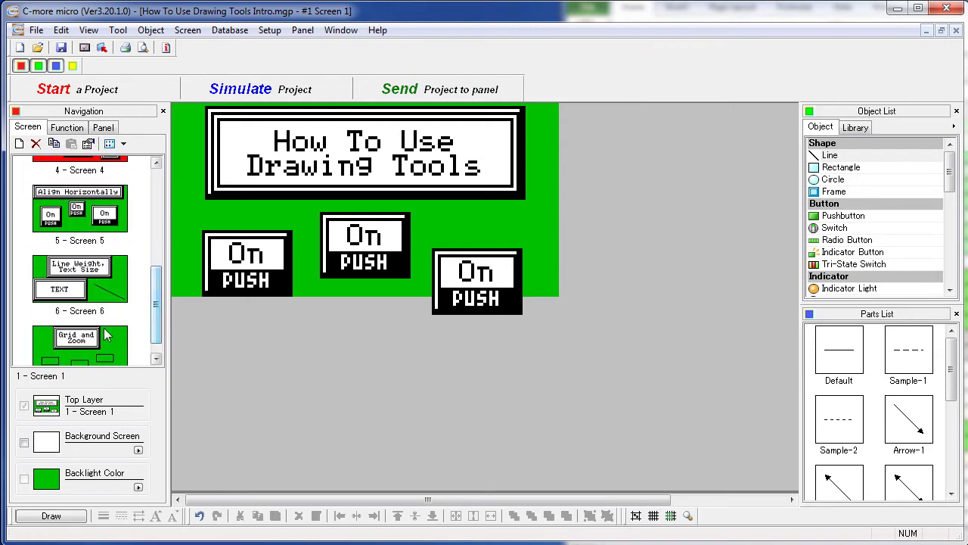
double_click(98, 295)
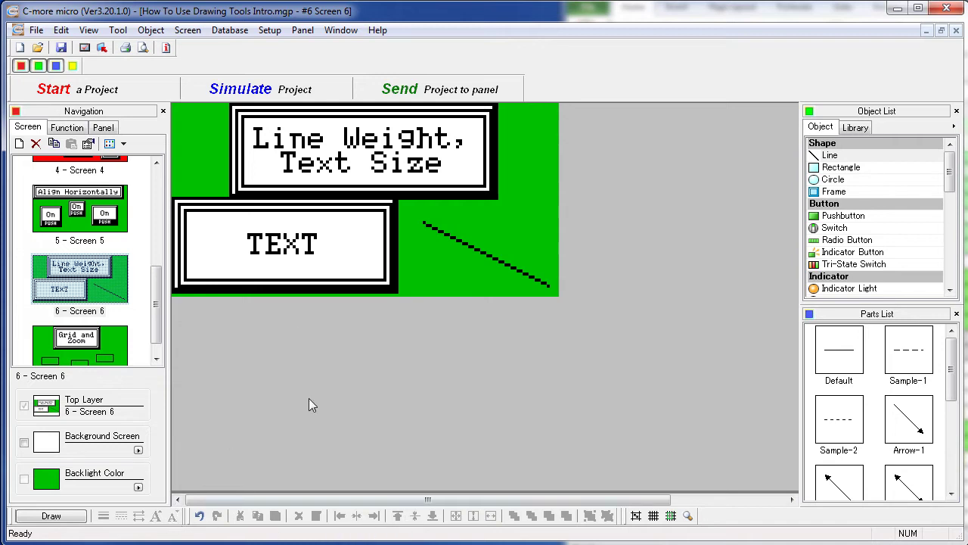
click(212, 270)
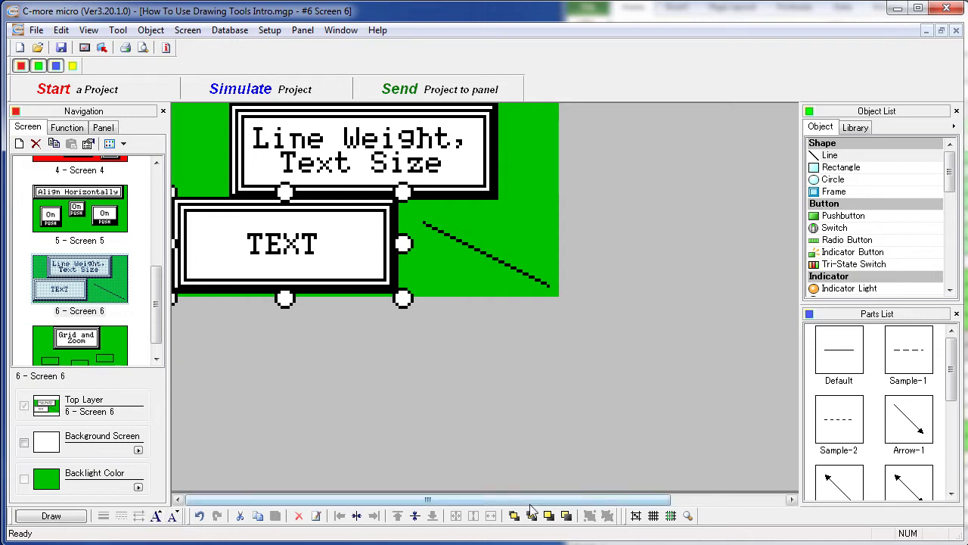
click(174, 517)
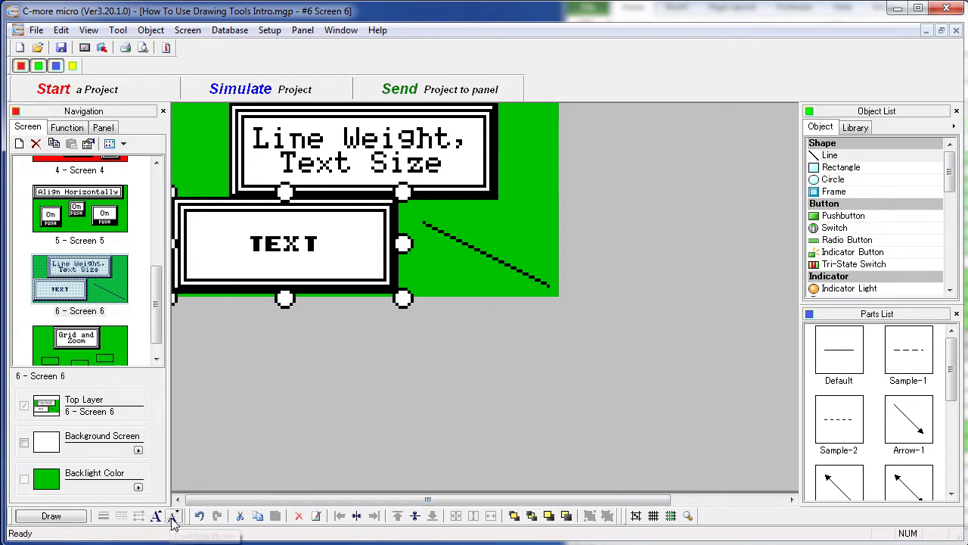
click(157, 517)
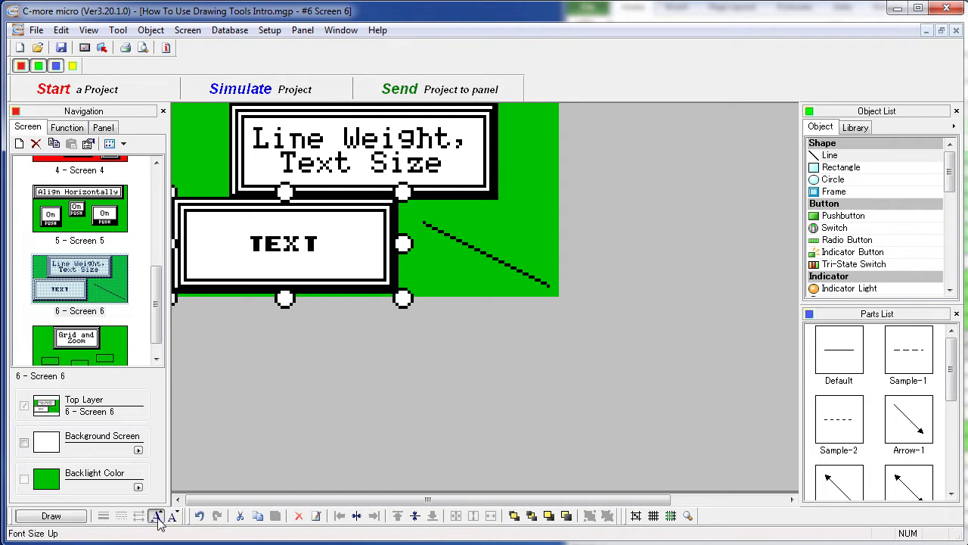
click(157, 516)
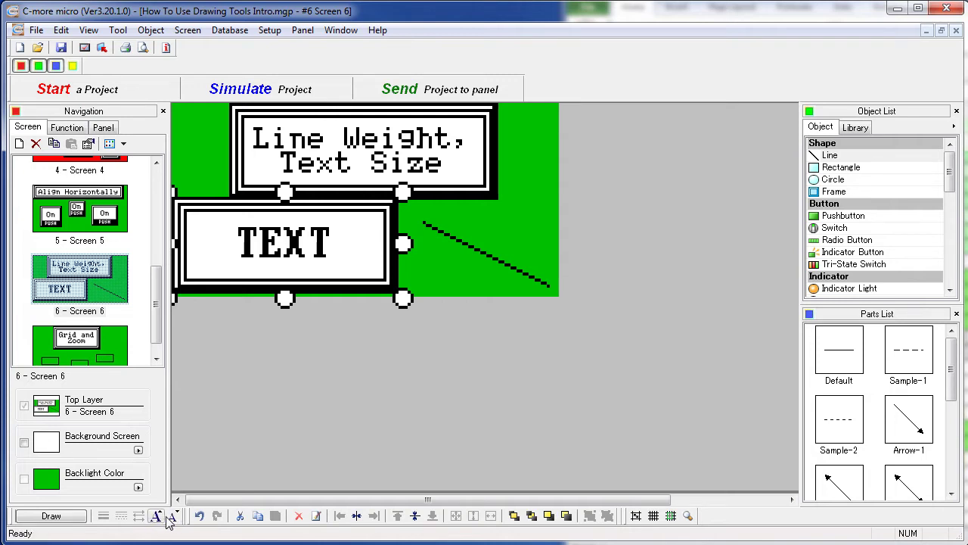
click(175, 518)
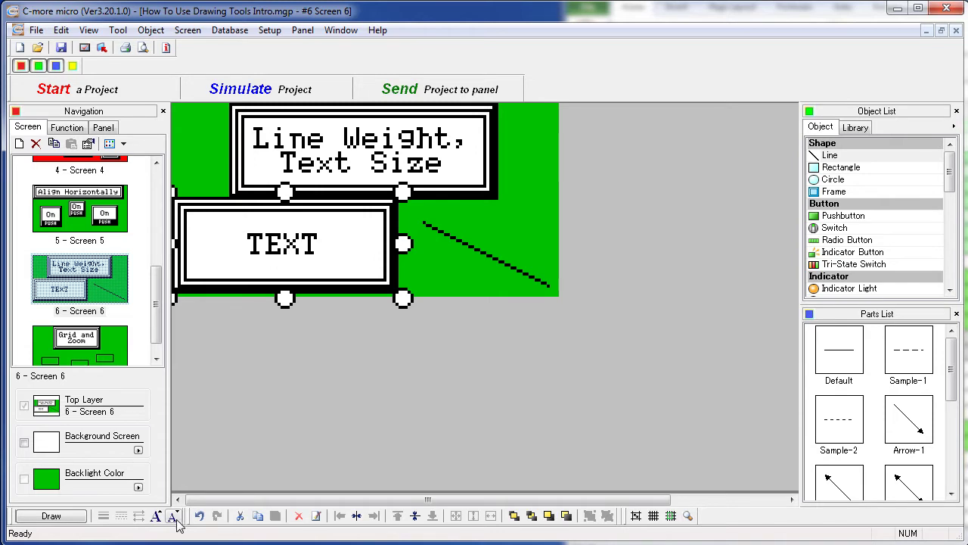
Step: Select the diagonal line and cycle its weight thicker three times, then back to thinnest
click(463, 243)
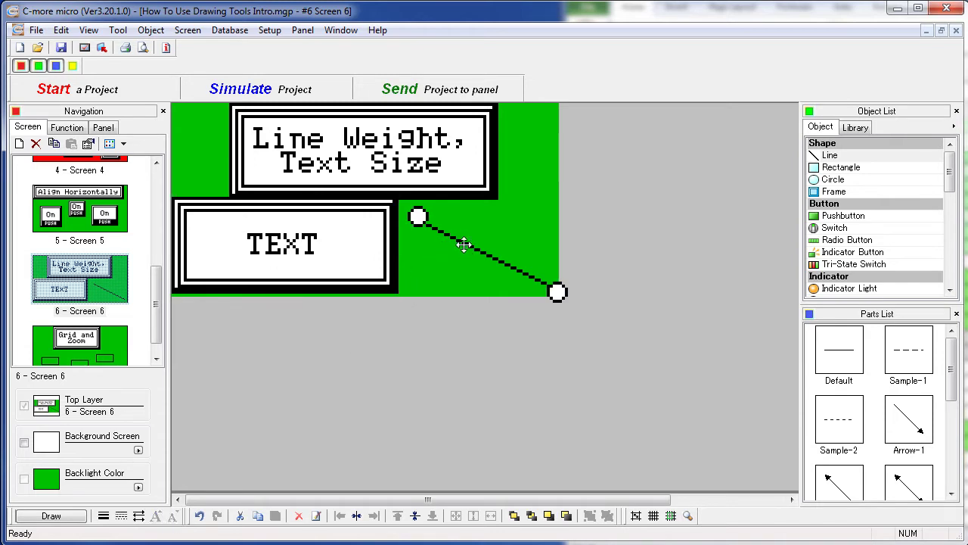
click(104, 515)
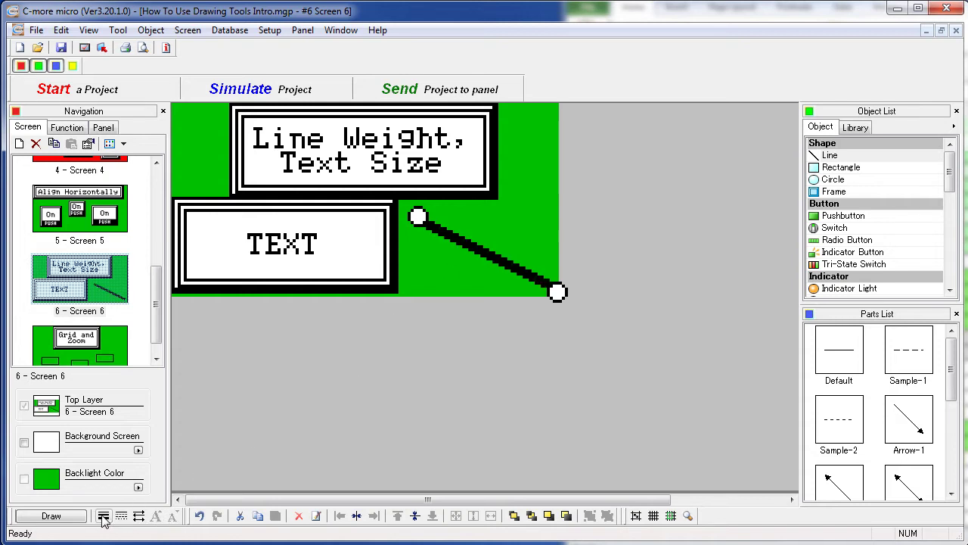
click(104, 517)
click(103, 518)
click(104, 518)
click(104, 517)
Step: Cycle the diagonal line's style through dashed, solid and dotted, ending on dashed
click(121, 518)
click(121, 518)
click(121, 517)
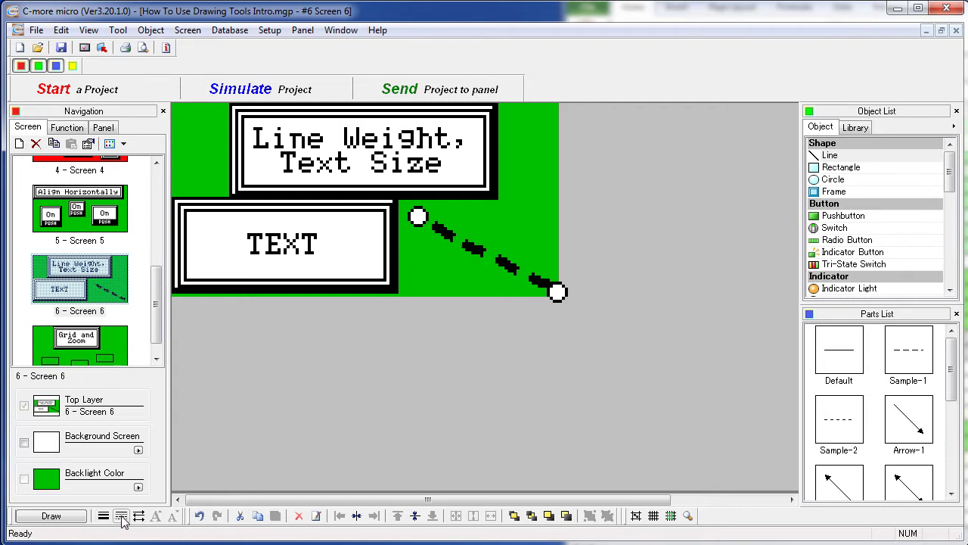
click(121, 517)
click(121, 517)
click(121, 517)
click(121, 517)
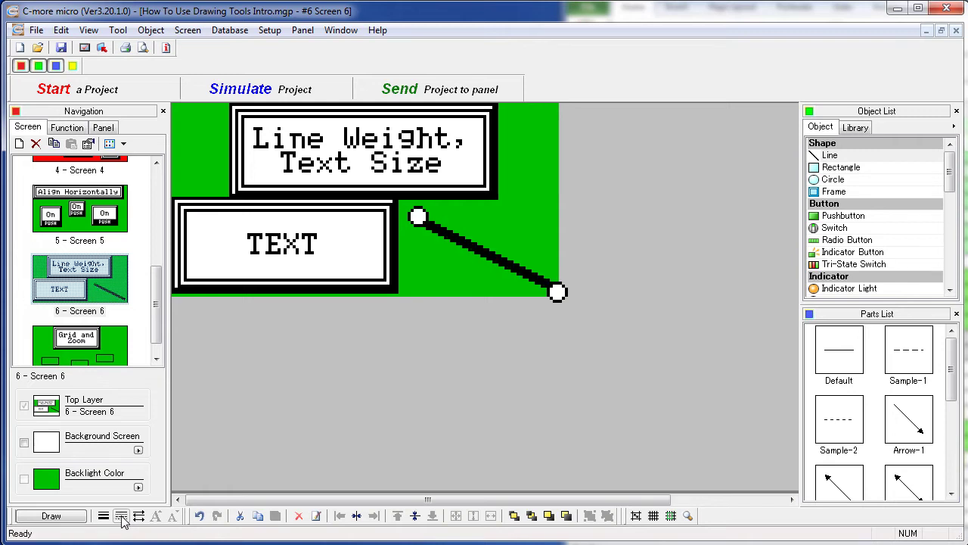
click(121, 517)
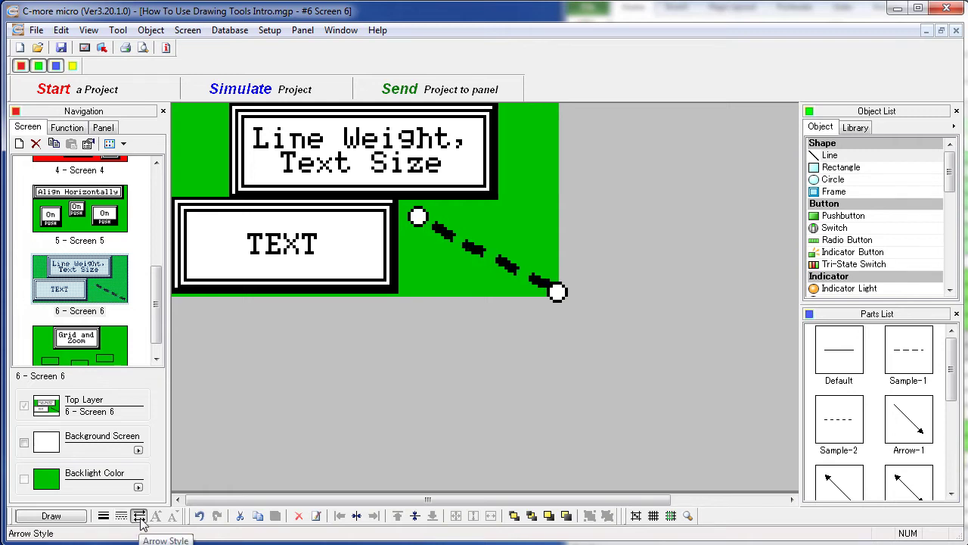
Step: Cycle the line's arrowheads through start, end and both ends, ending with none
click(138, 516)
click(138, 515)
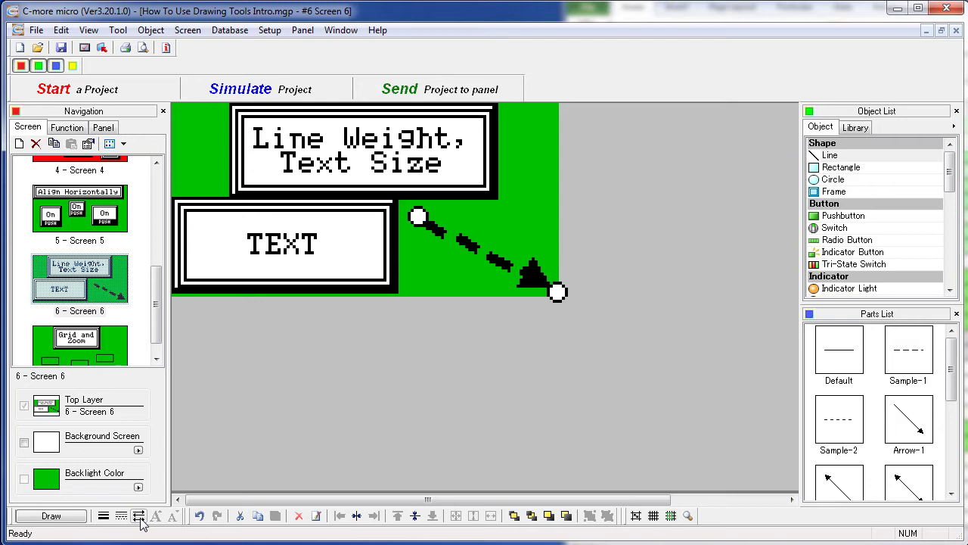
click(139, 516)
click(138, 516)
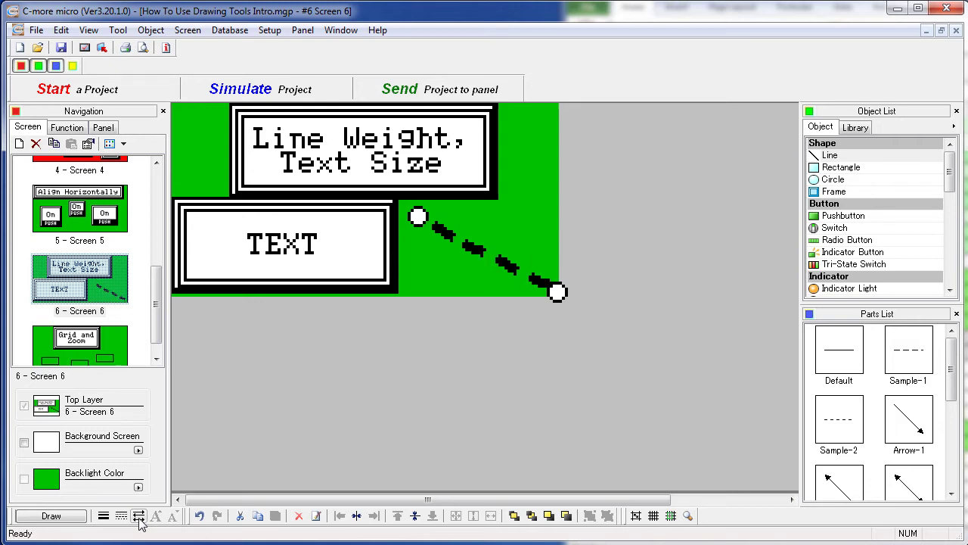
drag(157, 286, 157, 176)
Step: On Screen 1, cut the left On PUSH button and paste it back four times
click(85, 169)
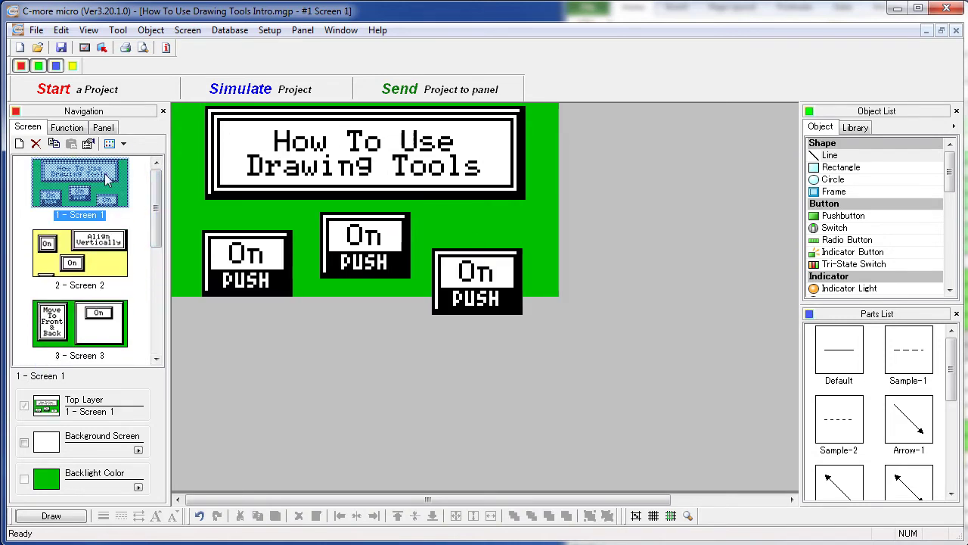
click(365, 356)
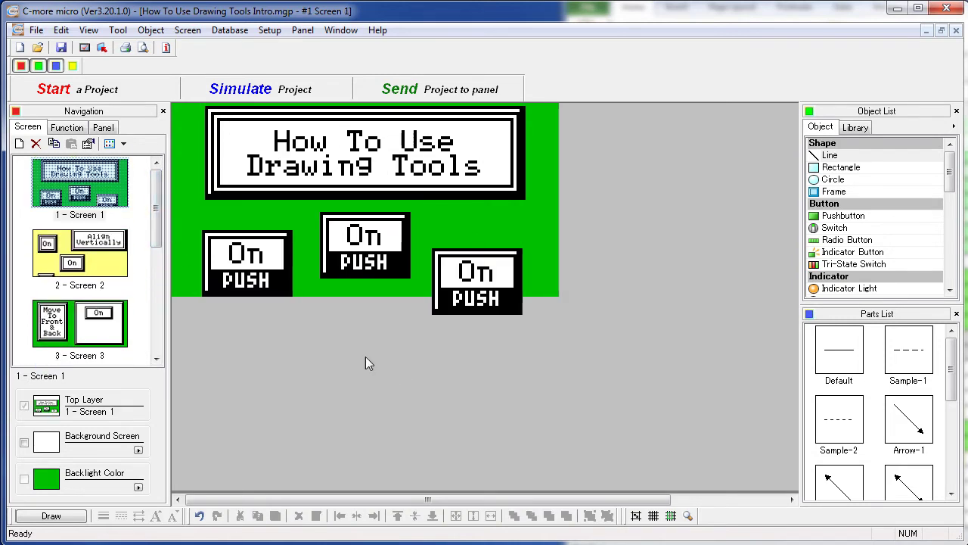
click(240, 279)
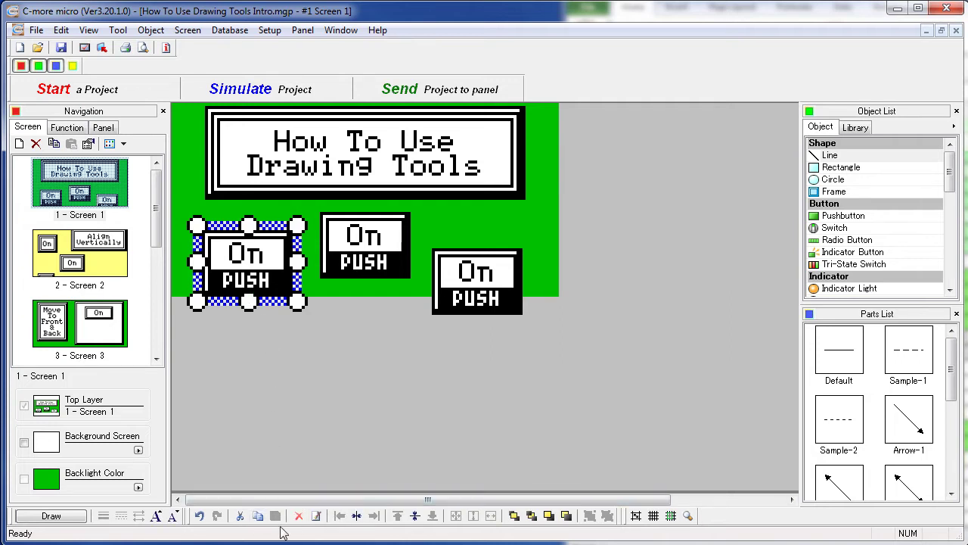
click(239, 517)
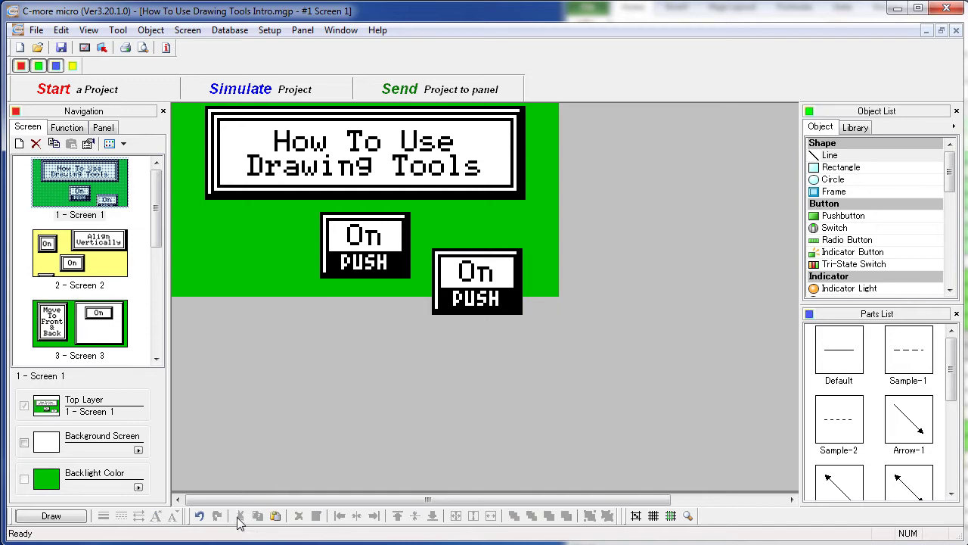
click(275, 517)
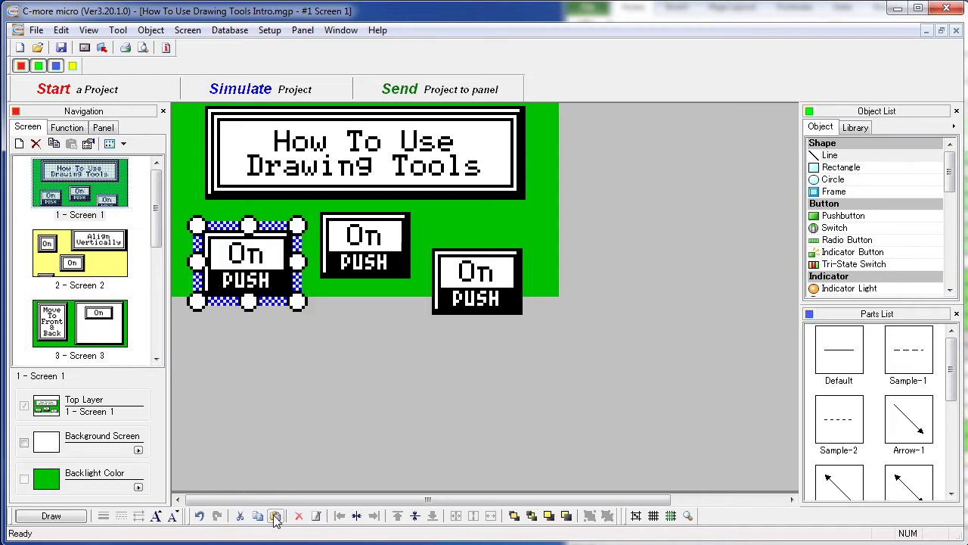
click(275, 517)
click(275, 517)
click(276, 517)
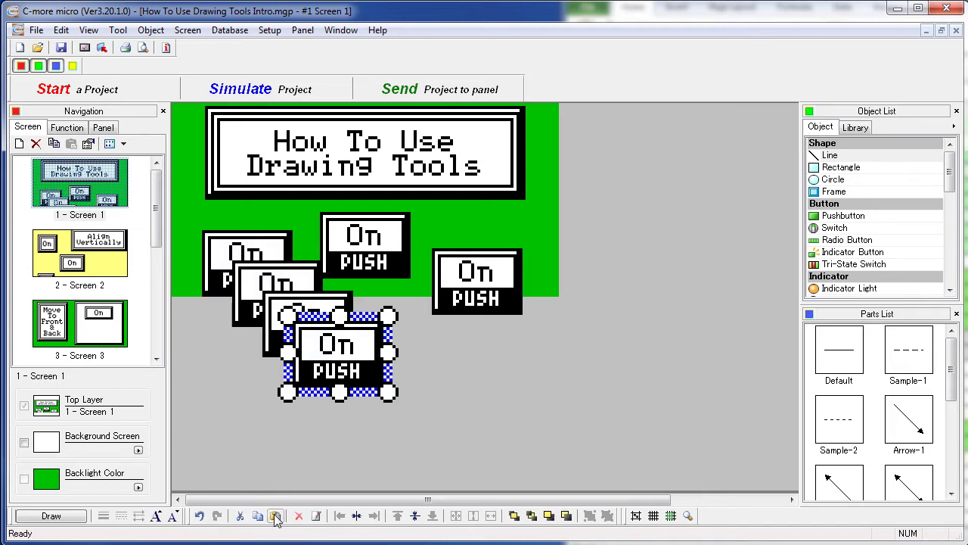
Step: Undo two pasted copies, redo them, paste once more, then undo three times
click(199, 516)
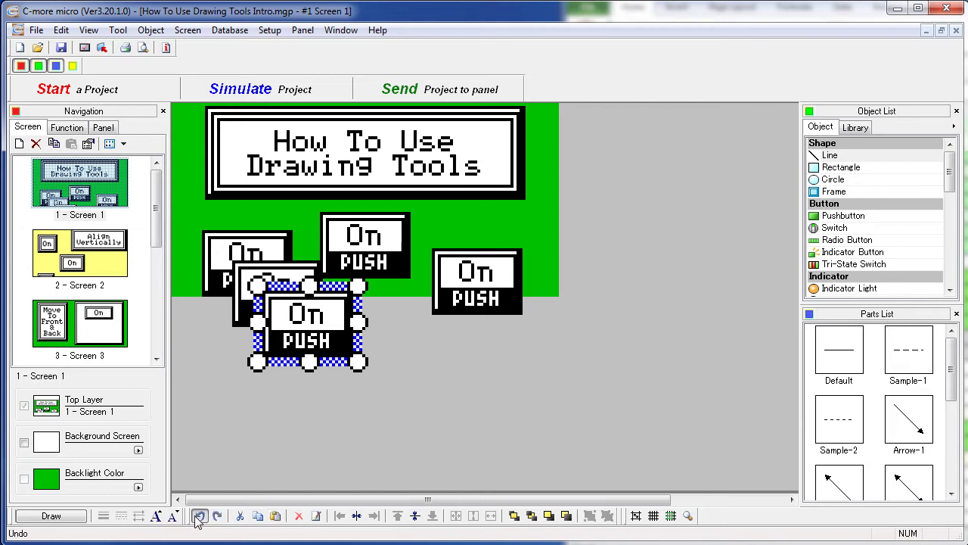
click(199, 516)
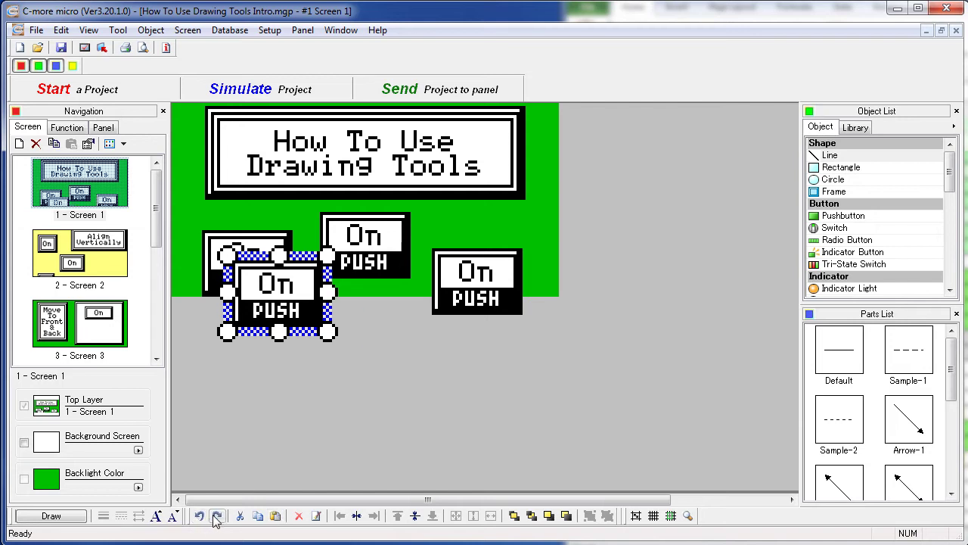
click(217, 515)
click(217, 515)
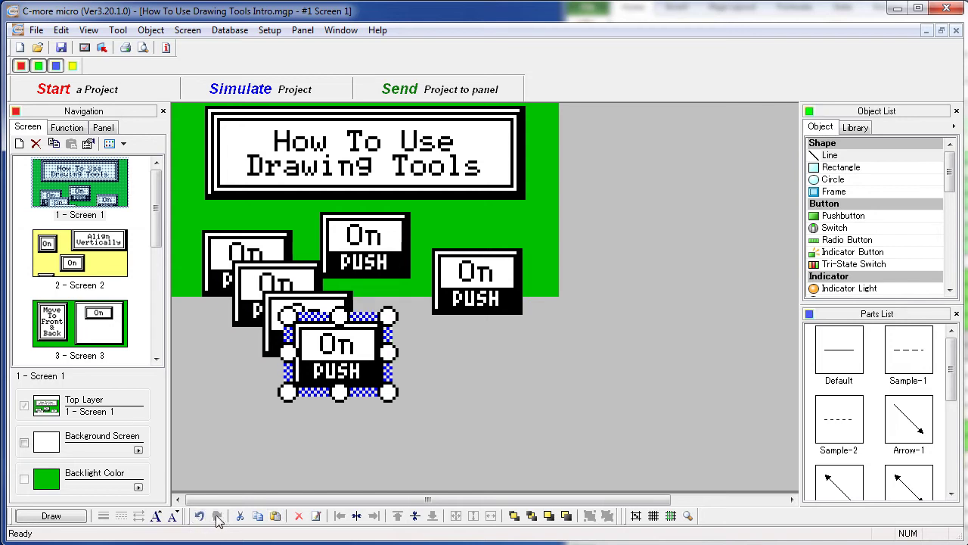
click(276, 516)
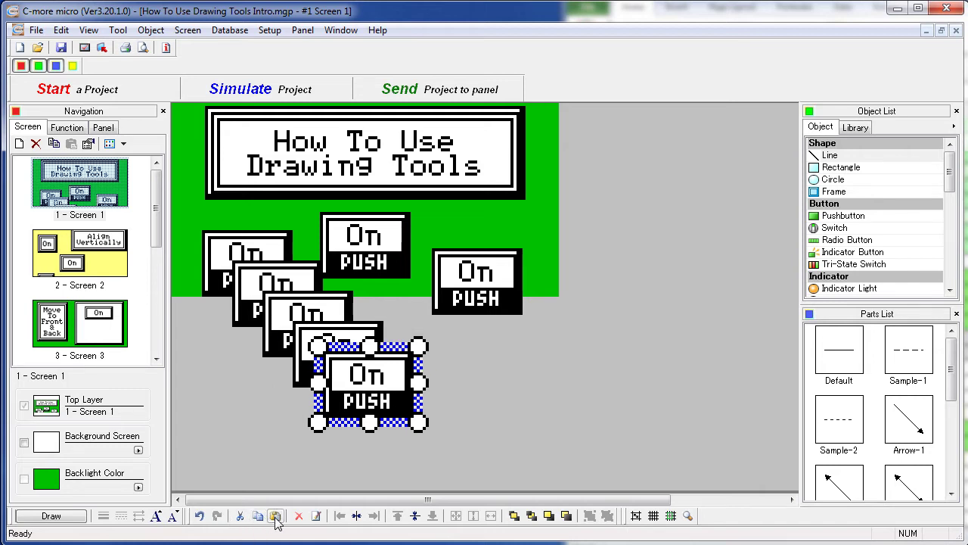
click(200, 516)
click(199, 515)
click(200, 516)
click(200, 516)
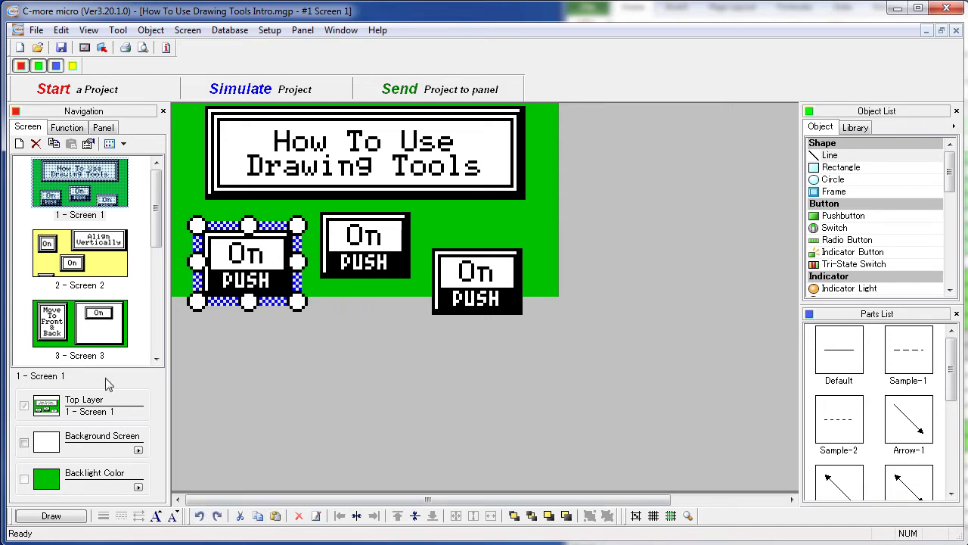
Step: Open Screen 2 and select its three On buttons together
click(106, 268)
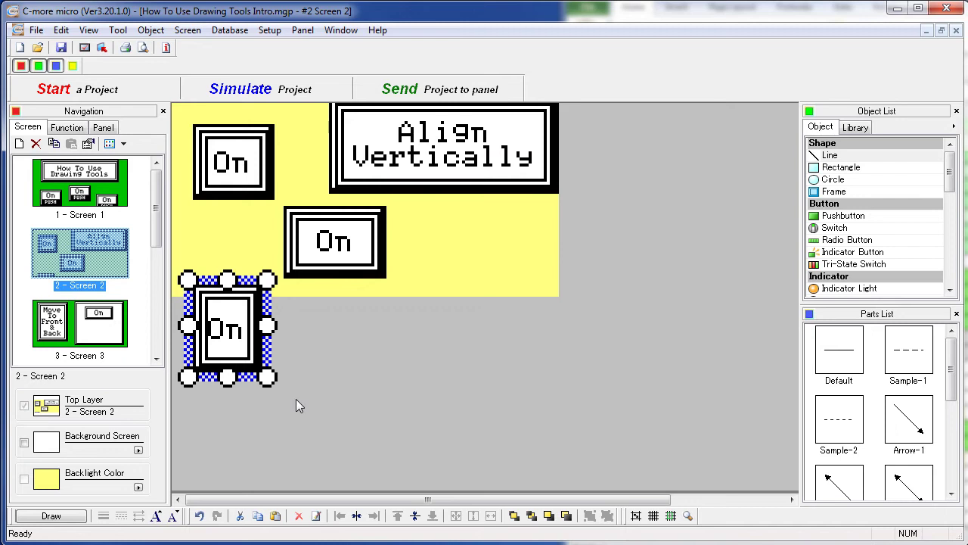
click(229, 167)
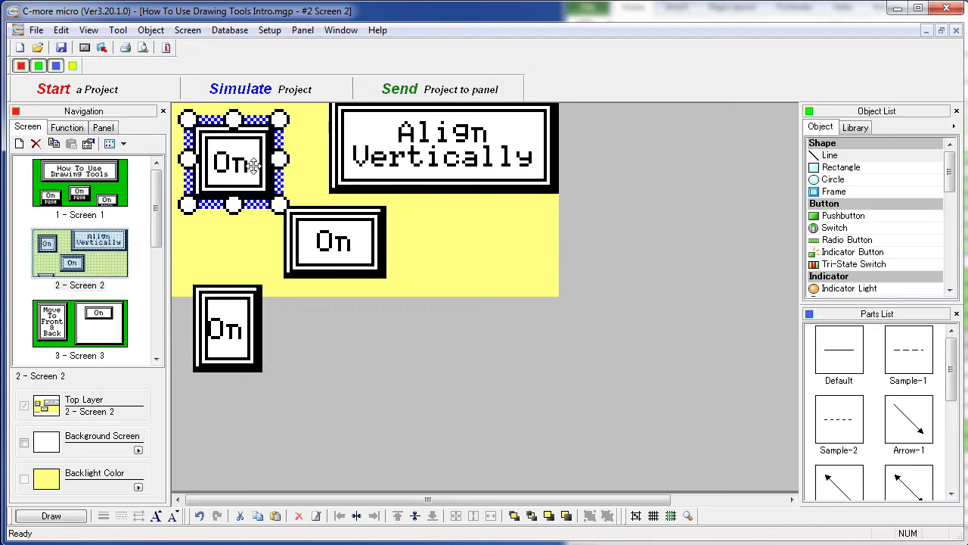
shift+click(348, 256)
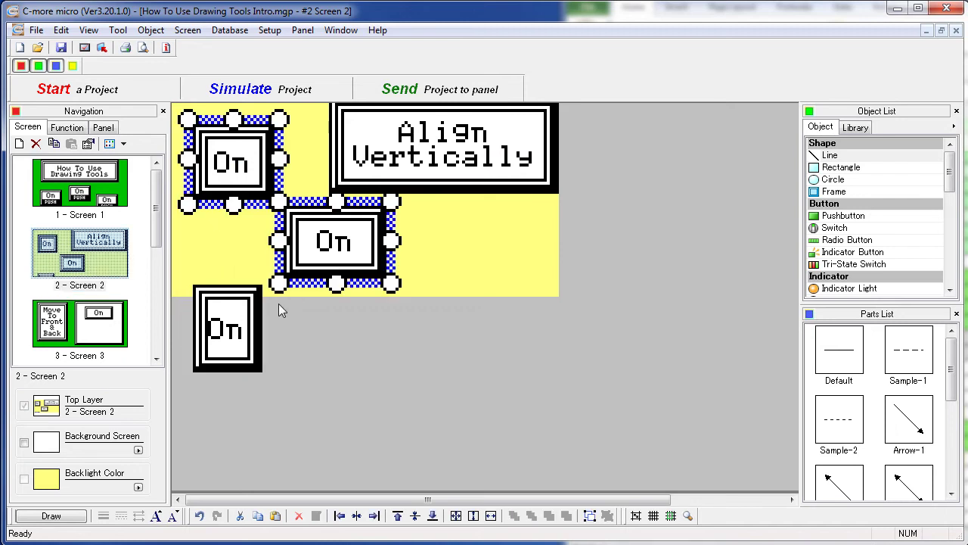
shift+click(239, 339)
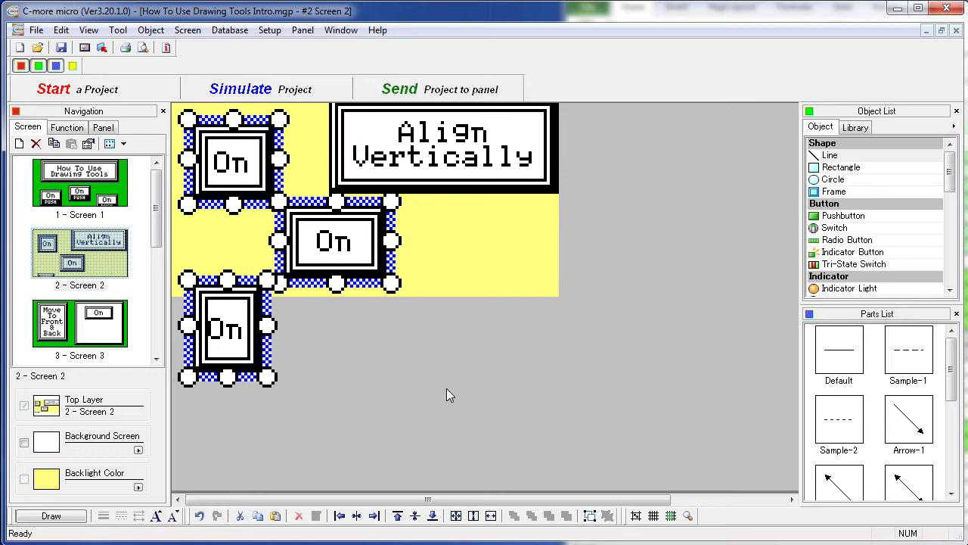
Step: Align the three buttons left, centre and right, then undo to restore their original layout
click(340, 516)
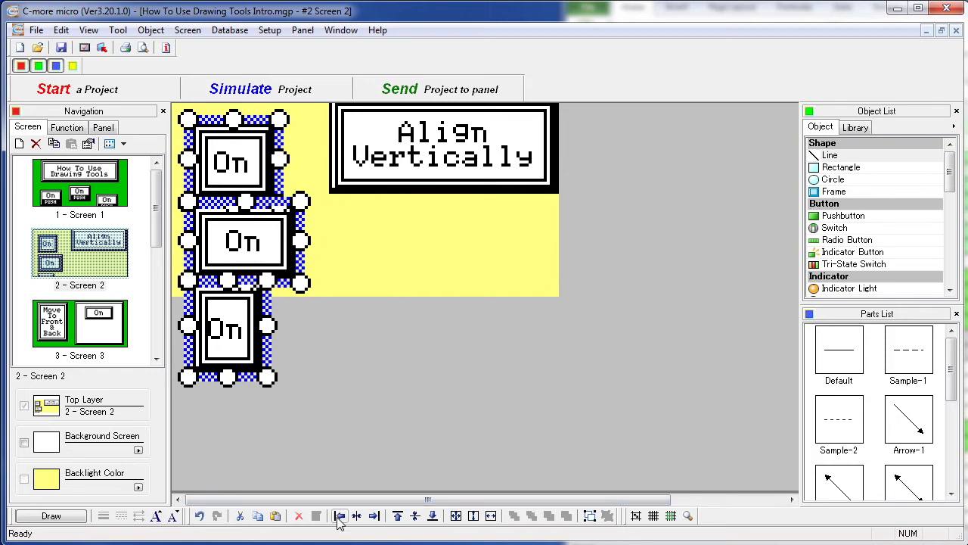
click(357, 516)
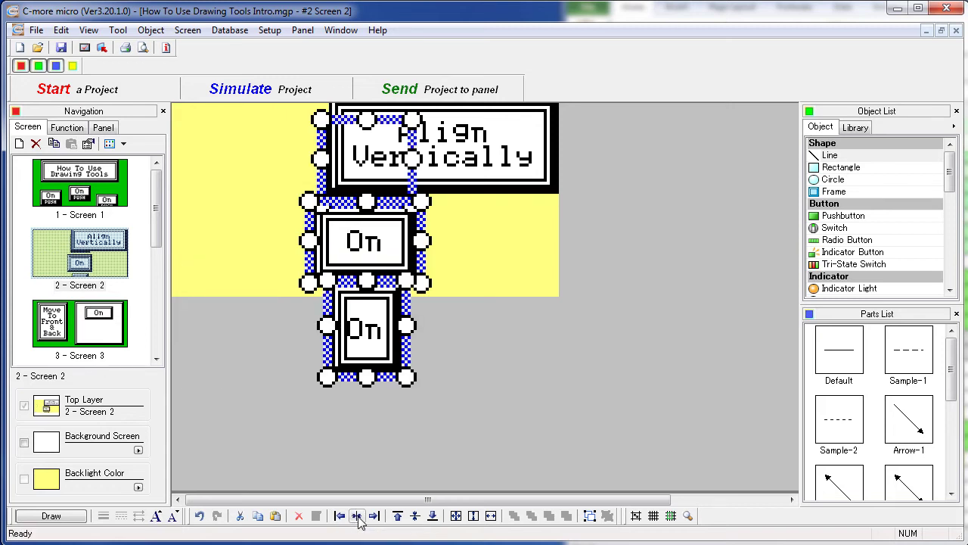
click(373, 516)
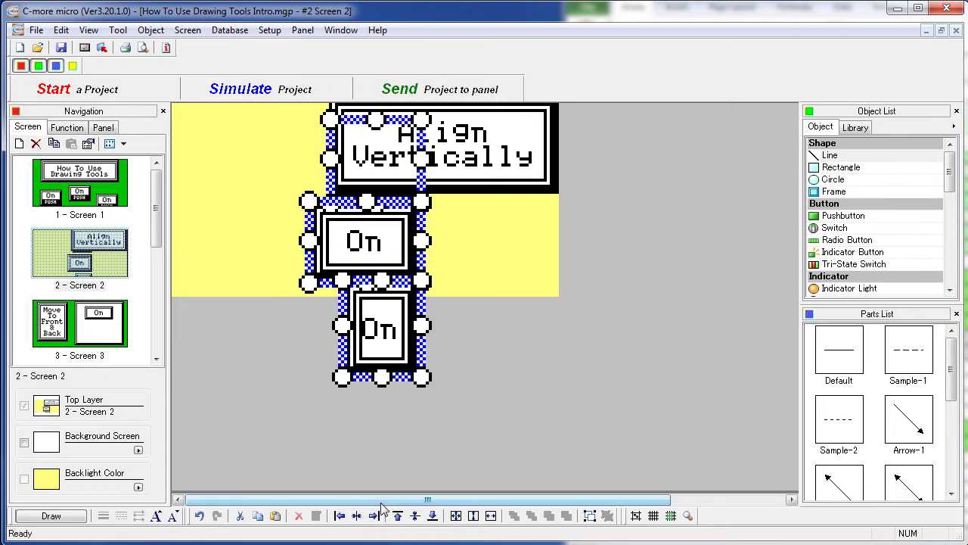
click(199, 515)
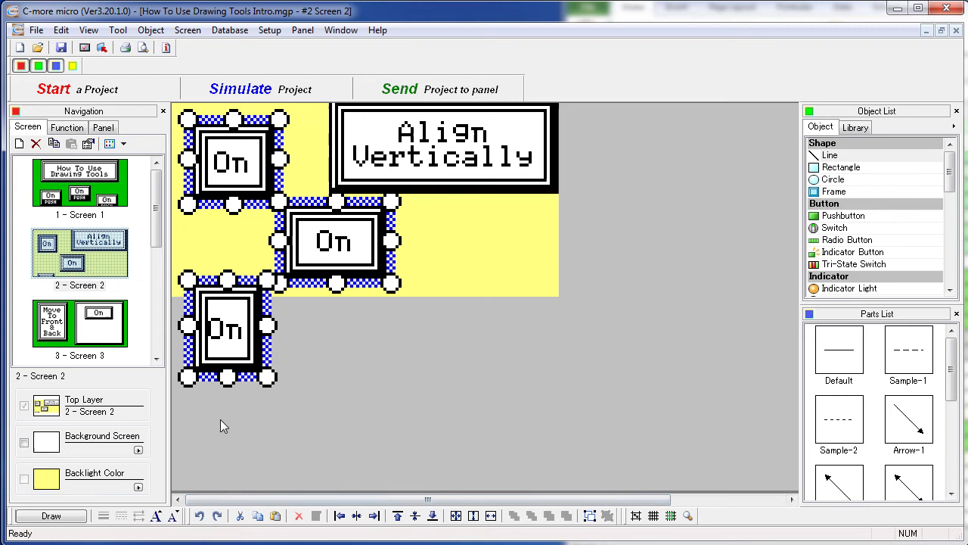
drag(155, 220, 154, 293)
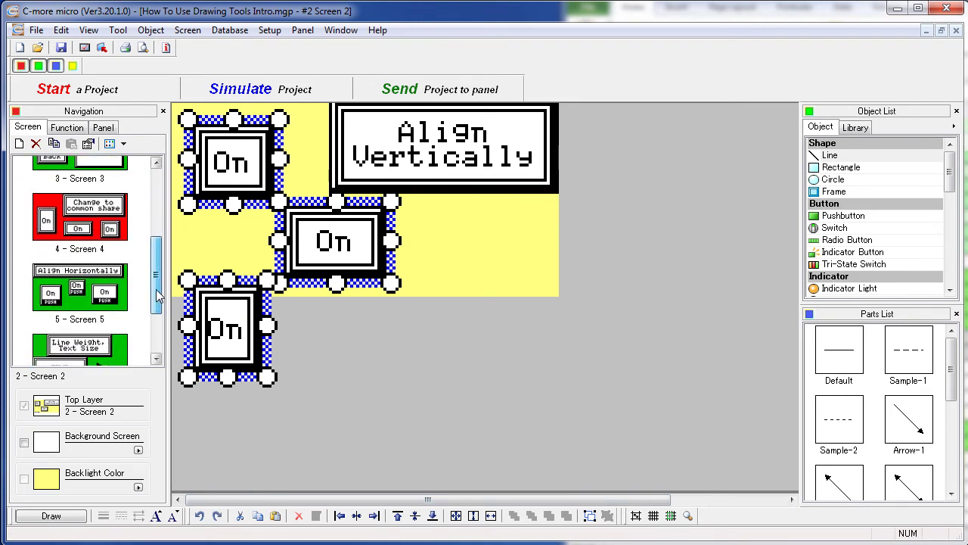
Step: On Screen 5, align the three On PUSH buttons top, middle, then bottom, and page up to Screen 4
click(115, 294)
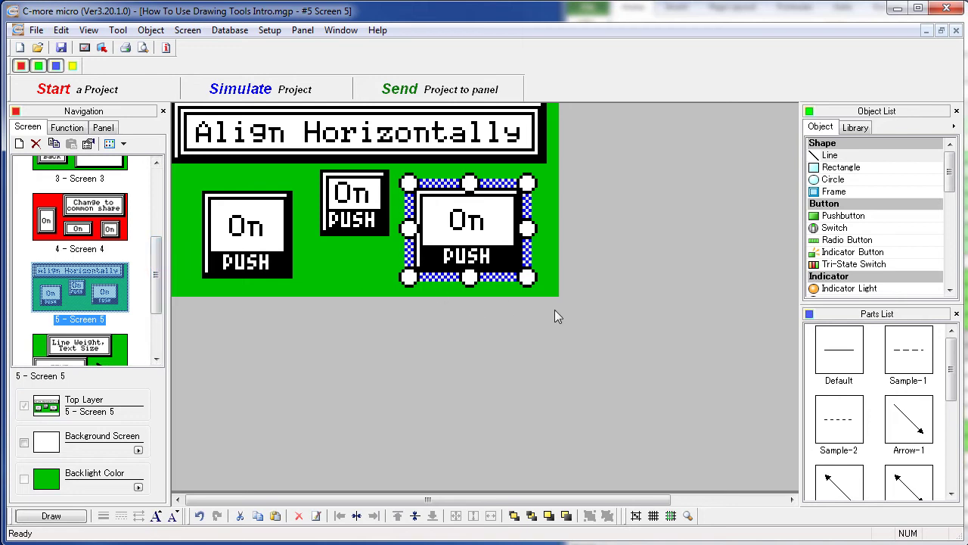
drag(555, 310, 246, 226)
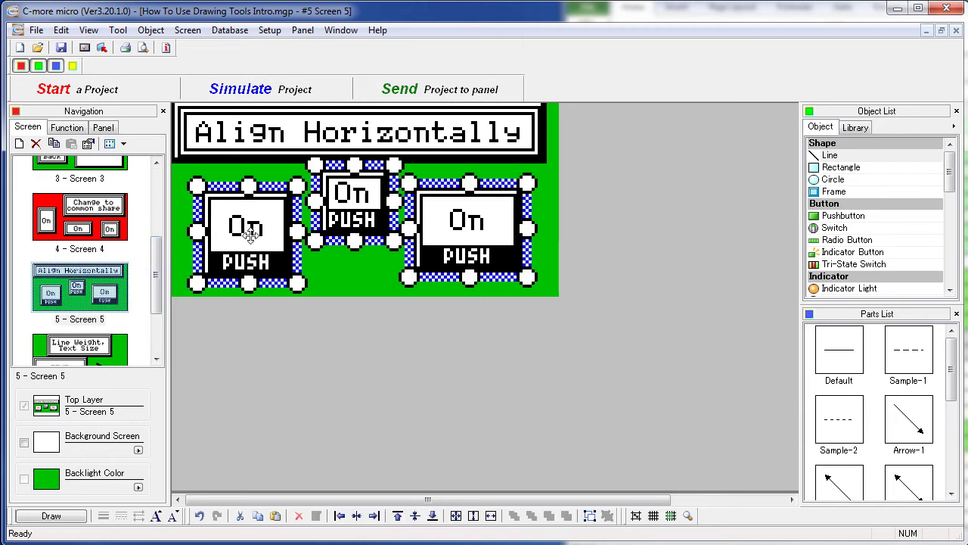
click(397, 515)
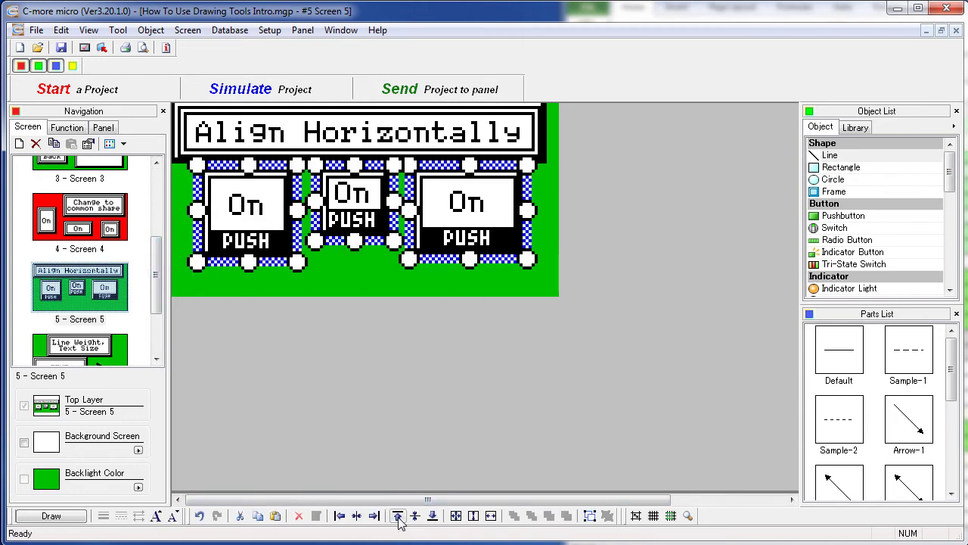
click(414, 515)
click(435, 517)
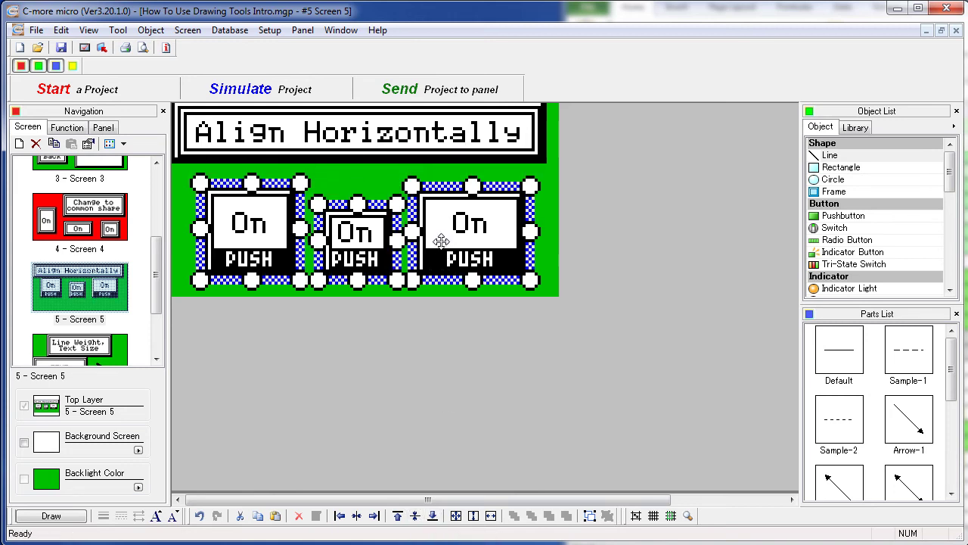
click(444, 366)
key(Page_Up)
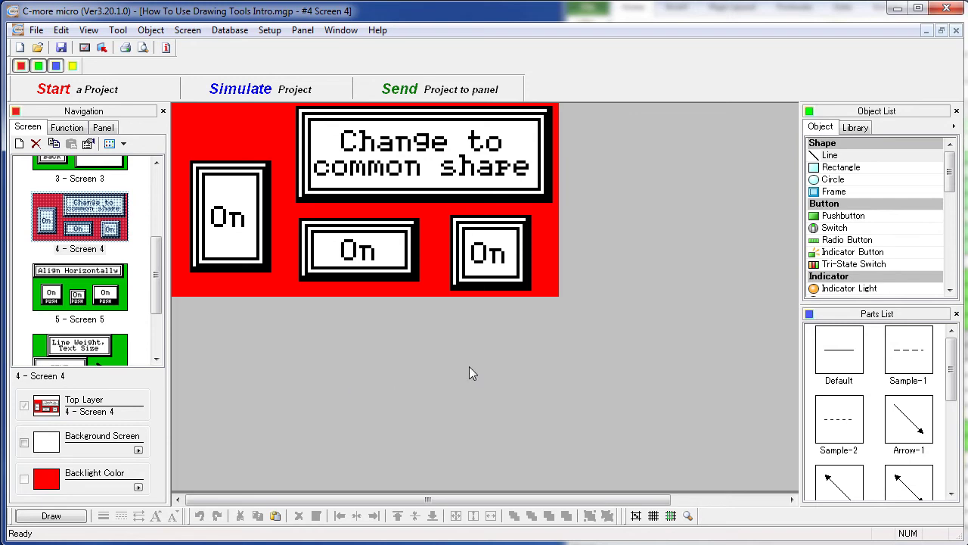
Step: Select the three On buttons, try same height and width, undo both, then make them the same size
drag(568, 309, 192, 215)
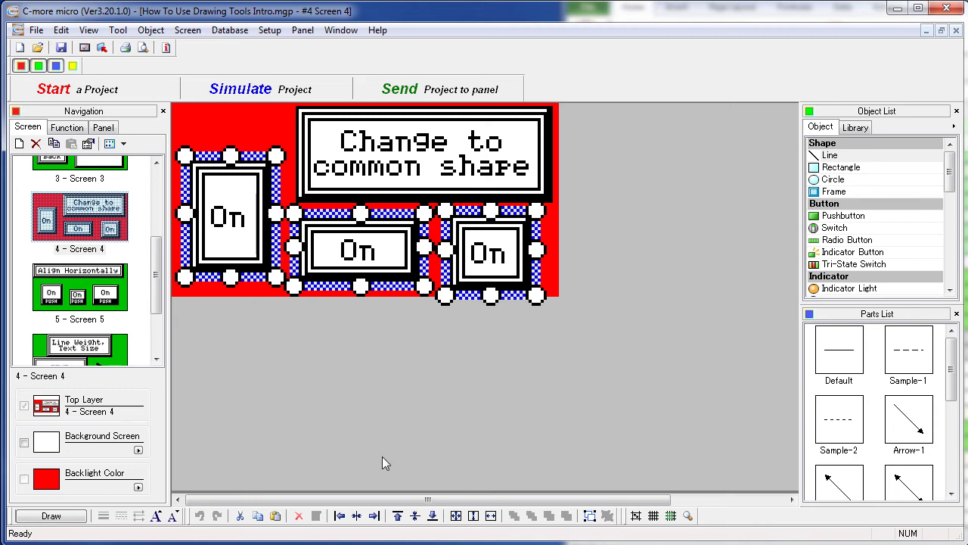
click(477, 515)
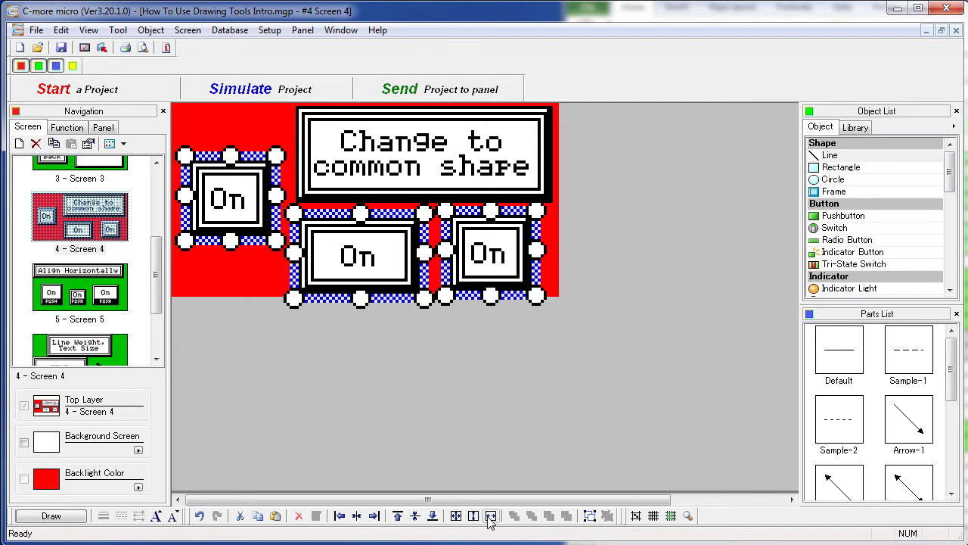
click(491, 516)
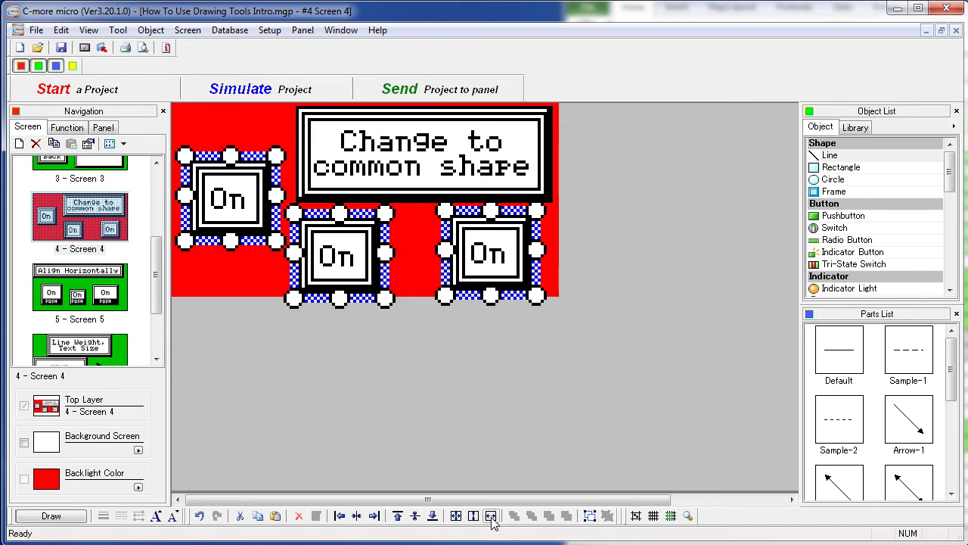
click(200, 516)
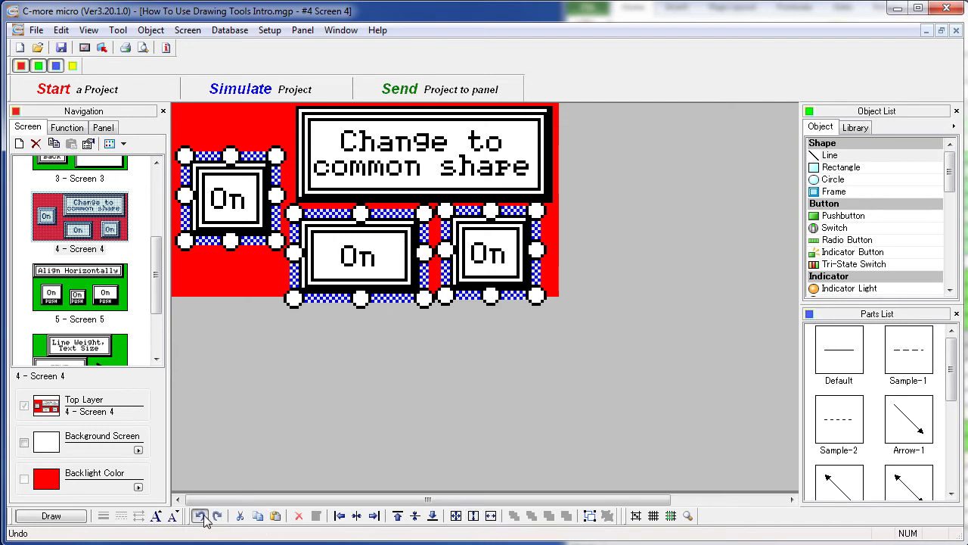
click(200, 516)
click(456, 516)
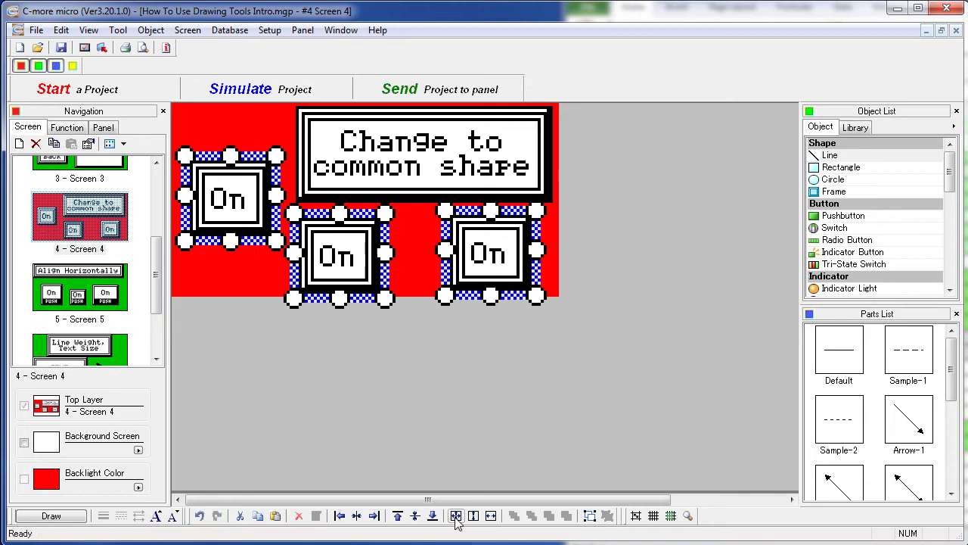
Step: Group the three On buttons, nudge the group up-left, then ungroup them
click(589, 516)
mouse_move(345, 257)
mouse_down()
mouse_move(384, 332)
mouse_move(353, 272)
mouse_move(320, 271)
mouse_move(343, 251)
mouse_up()
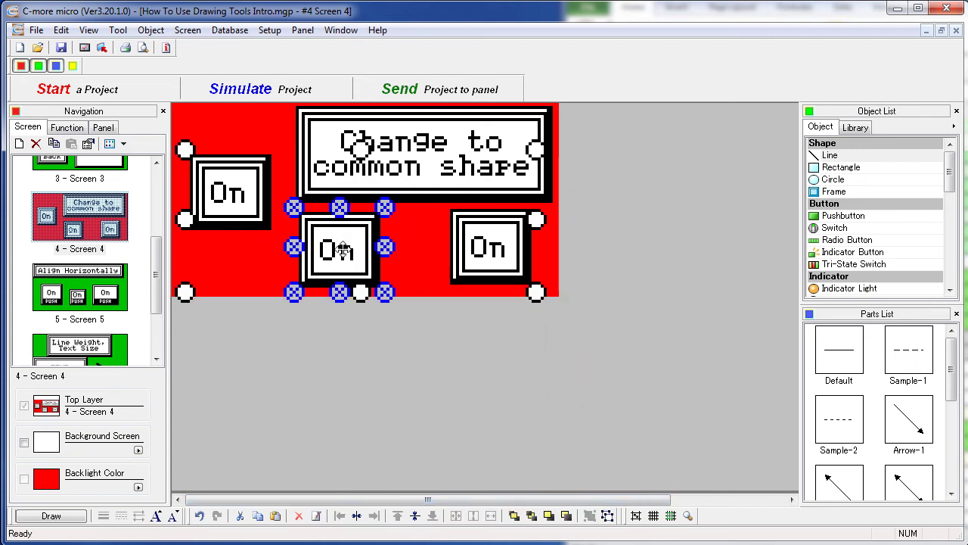
click(608, 515)
Step: On Screen 3, cycle the white frame's layer order, ending with it behind both On controls
key(Page_Up)
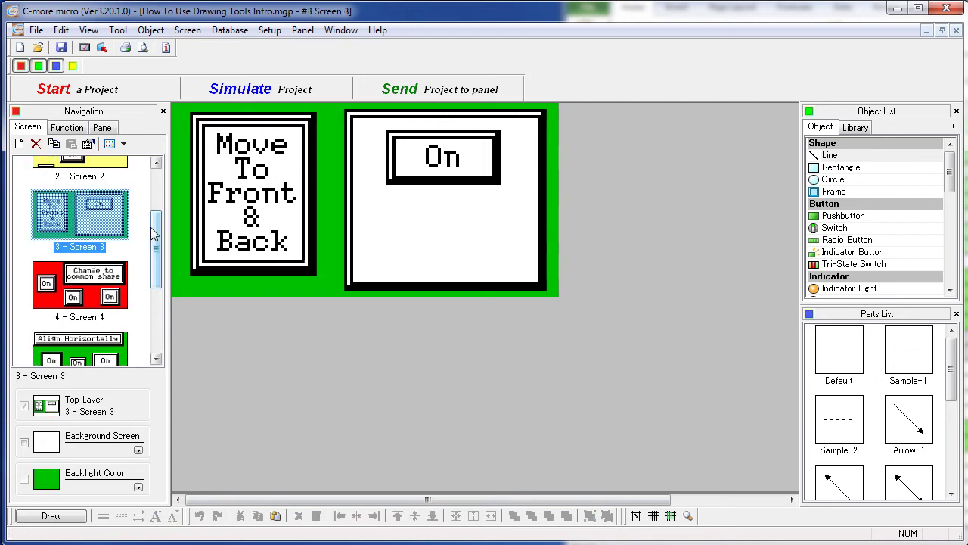
click(464, 212)
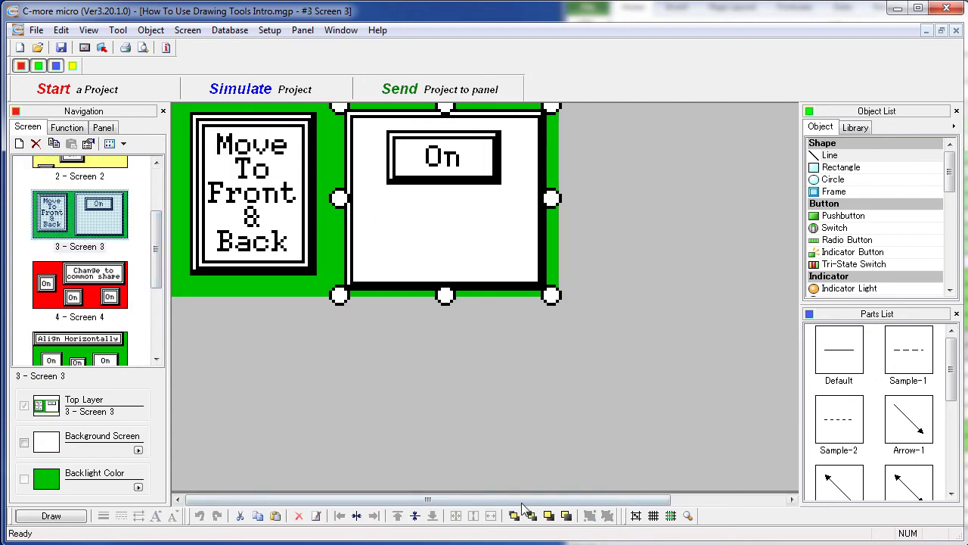
click(513, 516)
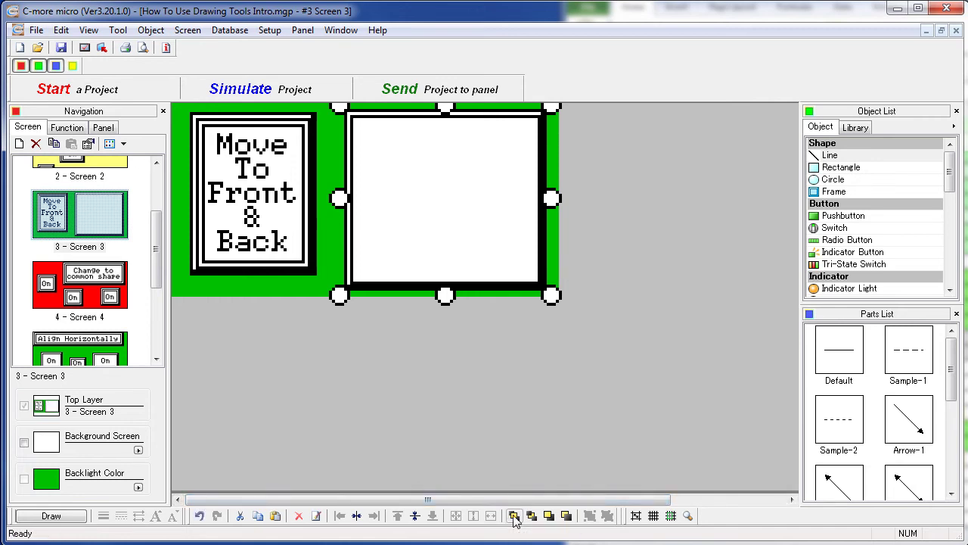
click(532, 516)
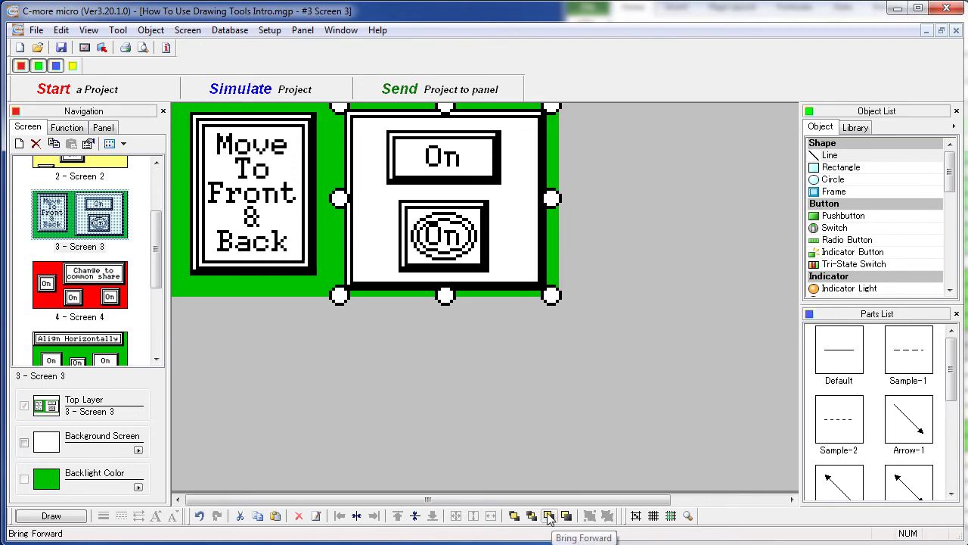
click(549, 516)
click(549, 516)
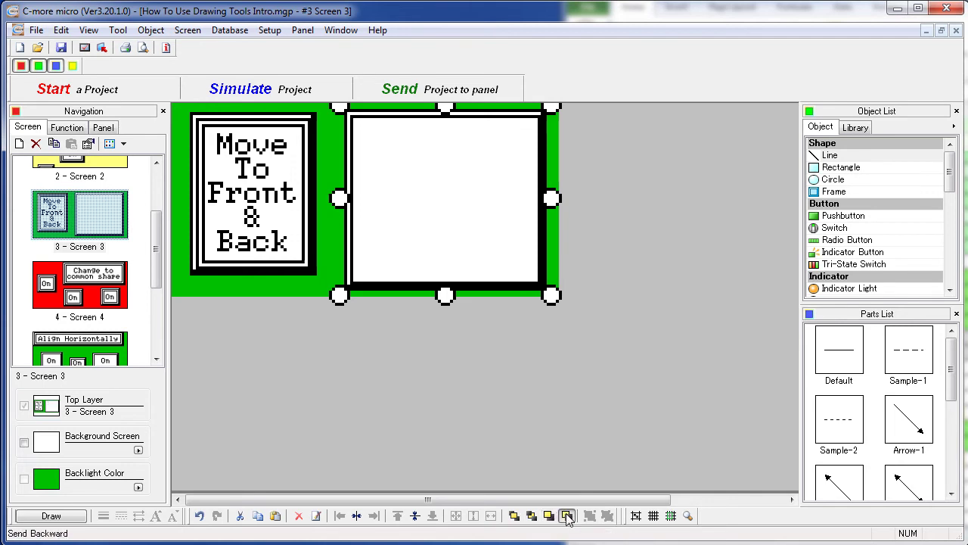
click(566, 516)
click(567, 516)
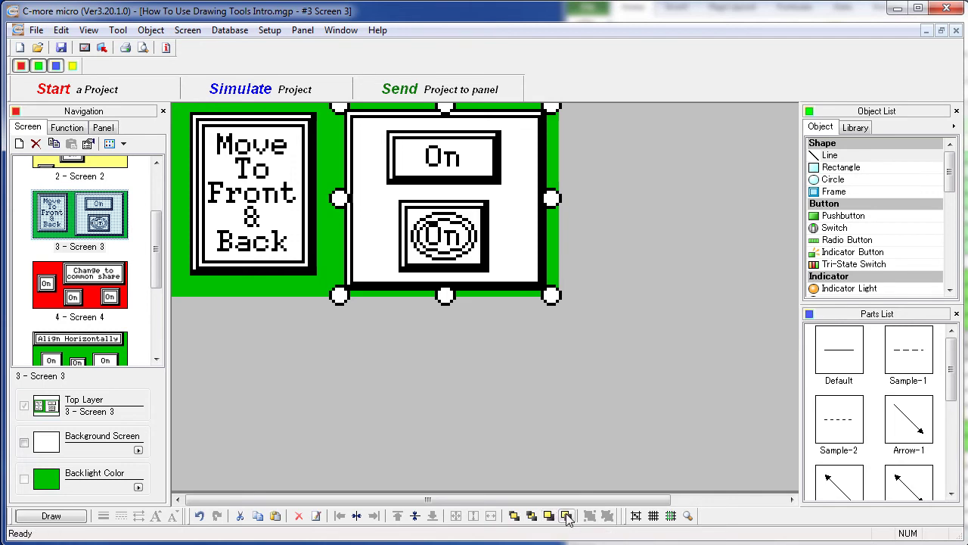
Step: Show the grid, turn on snap to grid, and set the grid size to 20 × 20 pixels
click(653, 516)
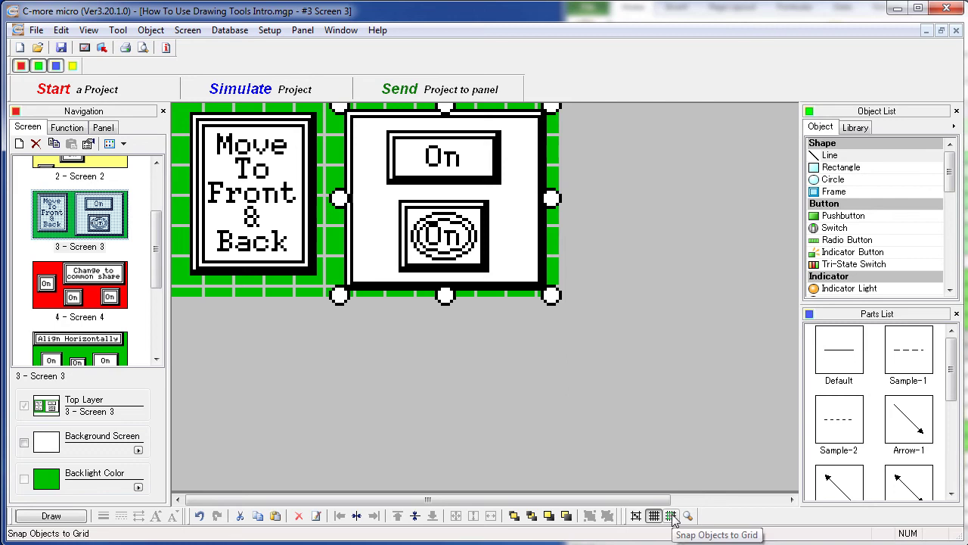
click(636, 515)
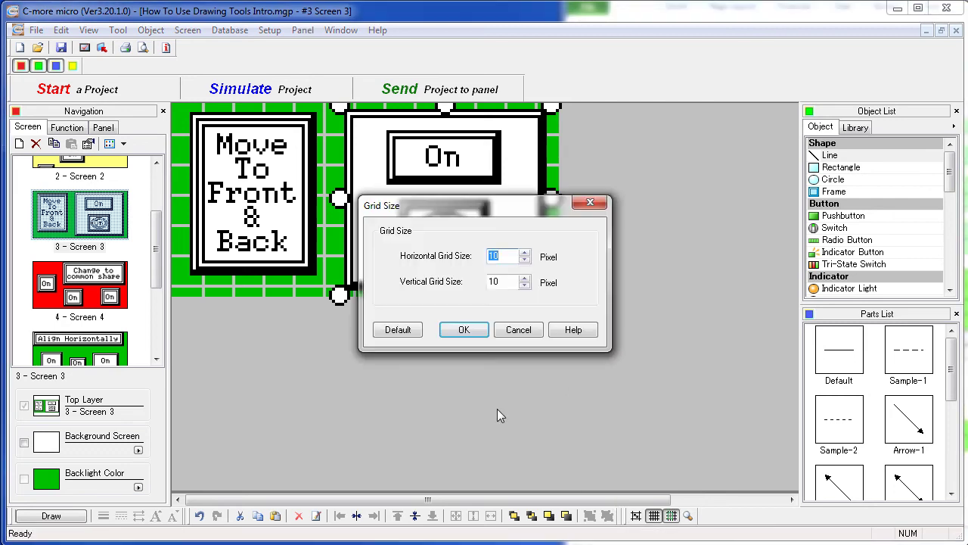
click(495, 256)
text(210)
drag(506, 277, 478, 281)
text(2)
click(468, 329)
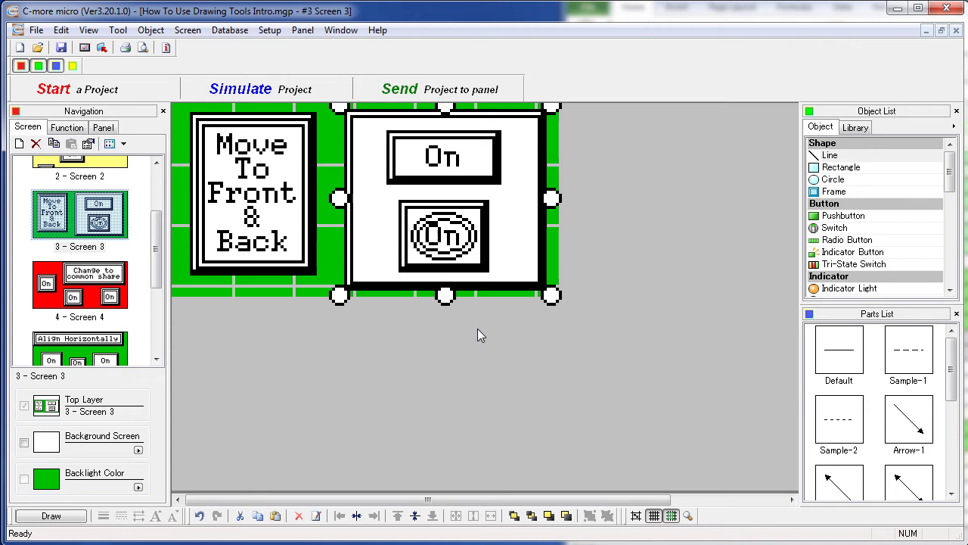
Step: Undo the last text box change and set the zoom level to 500 %
key(ctrl+z)
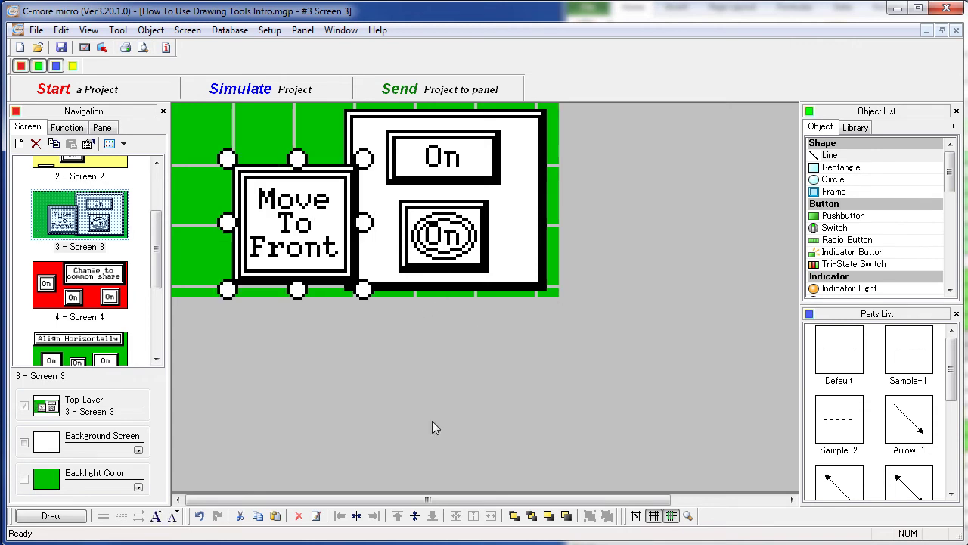
click(687, 515)
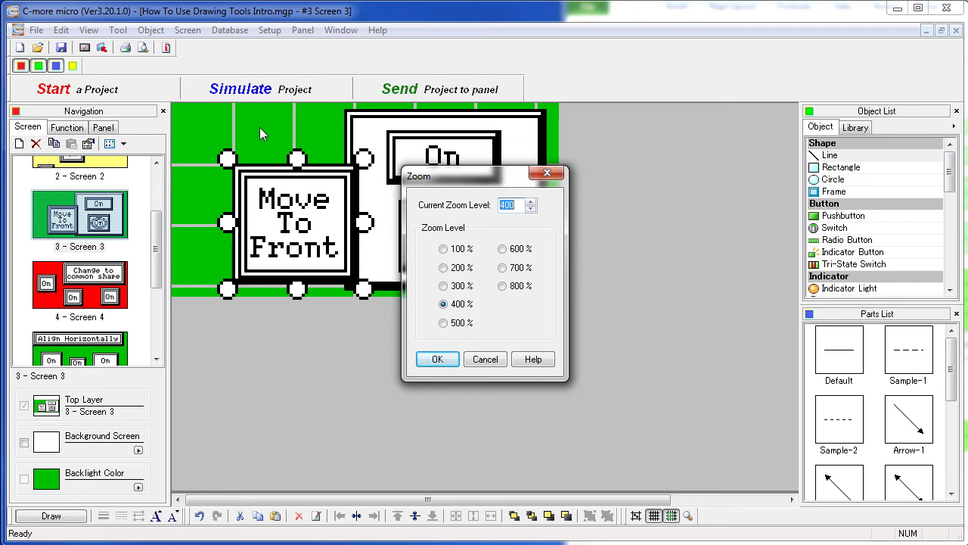
click(443, 323)
click(437, 360)
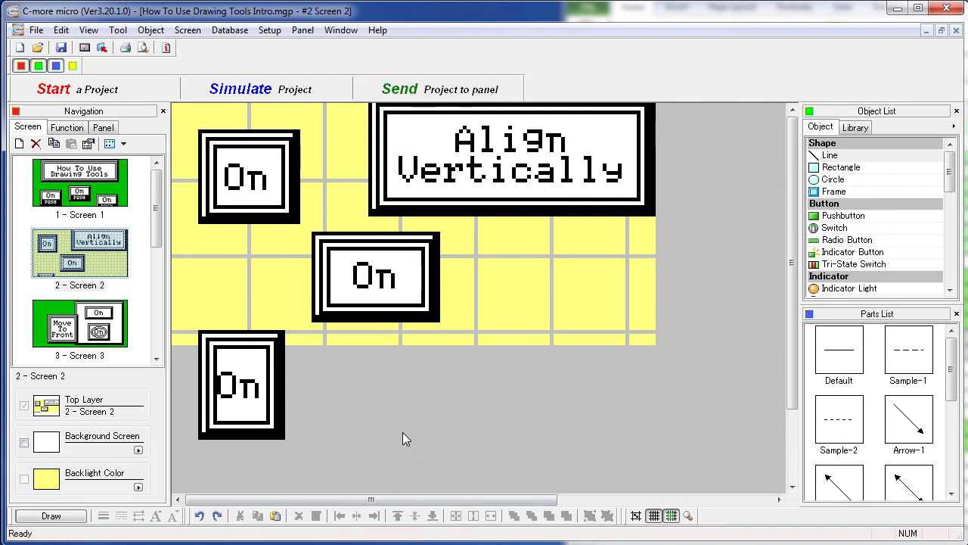
Step: Resize the middle On button to match the bottom one with Same Size, then undo it
click(249, 399)
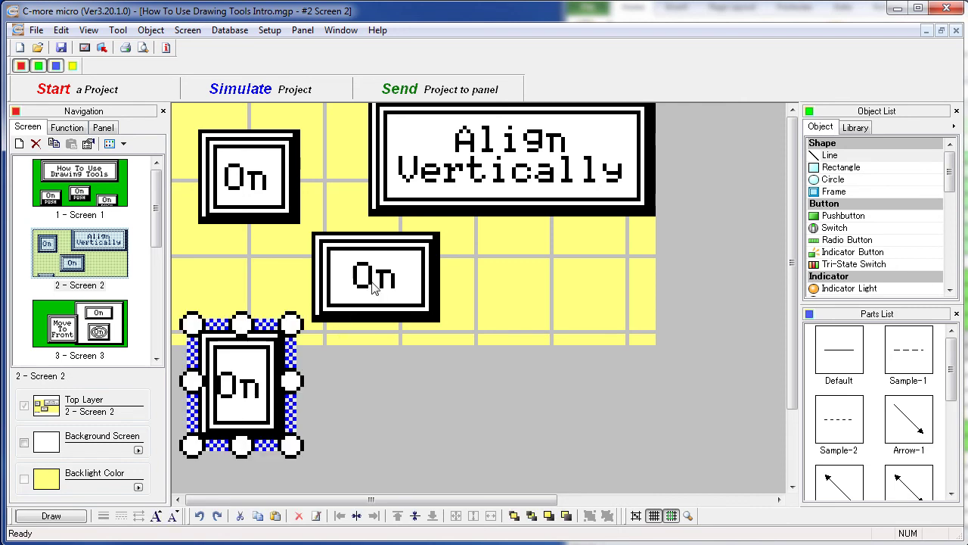
shift+click(356, 313)
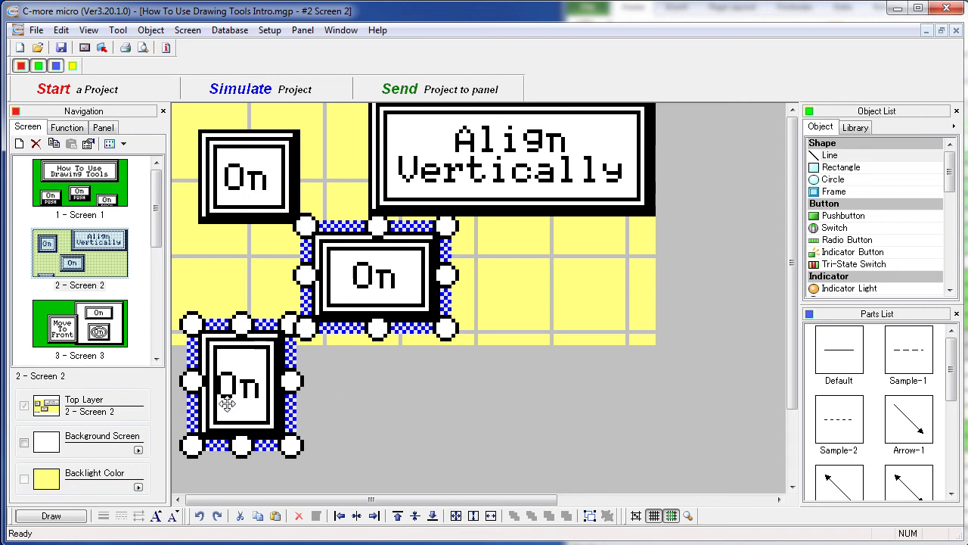
click(457, 515)
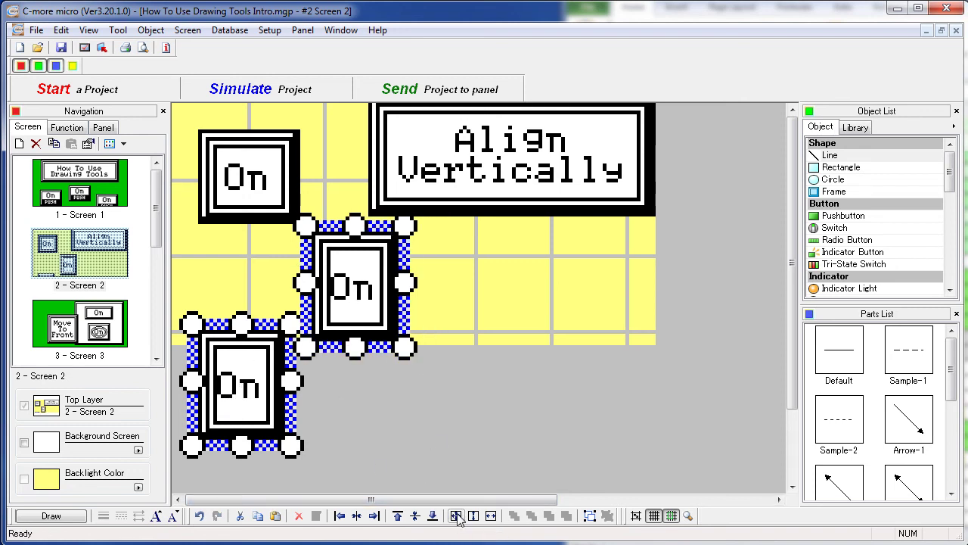
key(ctrl+z)
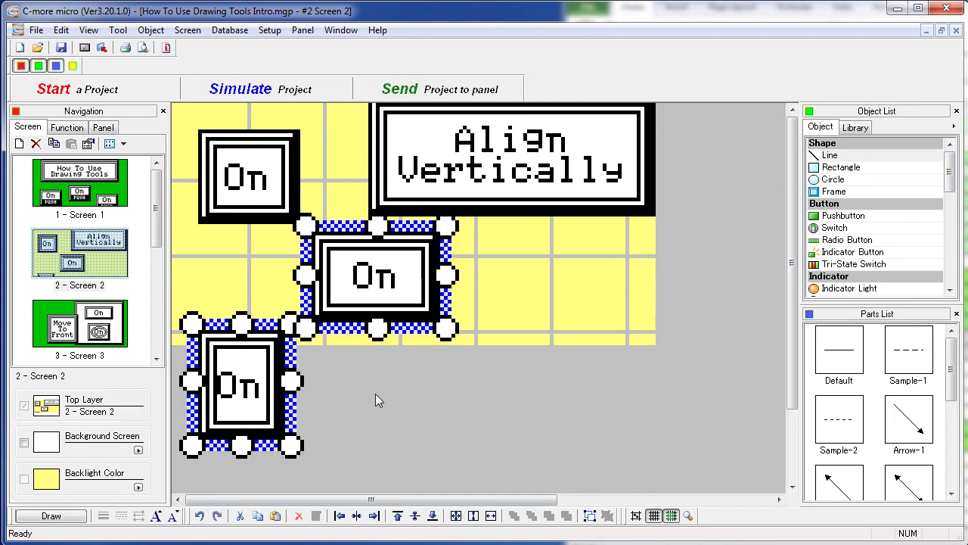
Step: Select the top-left, middle and bottom On buttons and match them to the top-left size
click(375, 393)
click(257, 181)
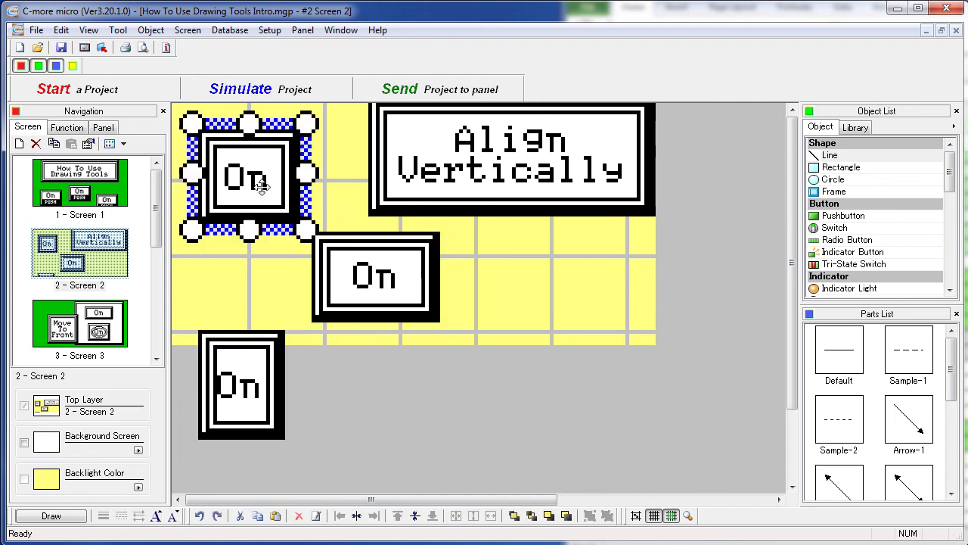
shift+click(384, 266)
shift+click(264, 388)
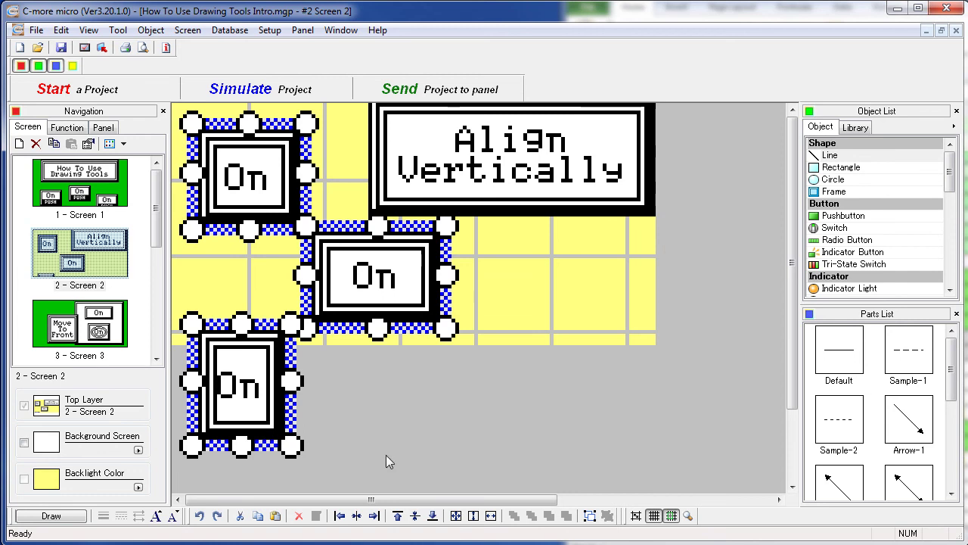
click(456, 516)
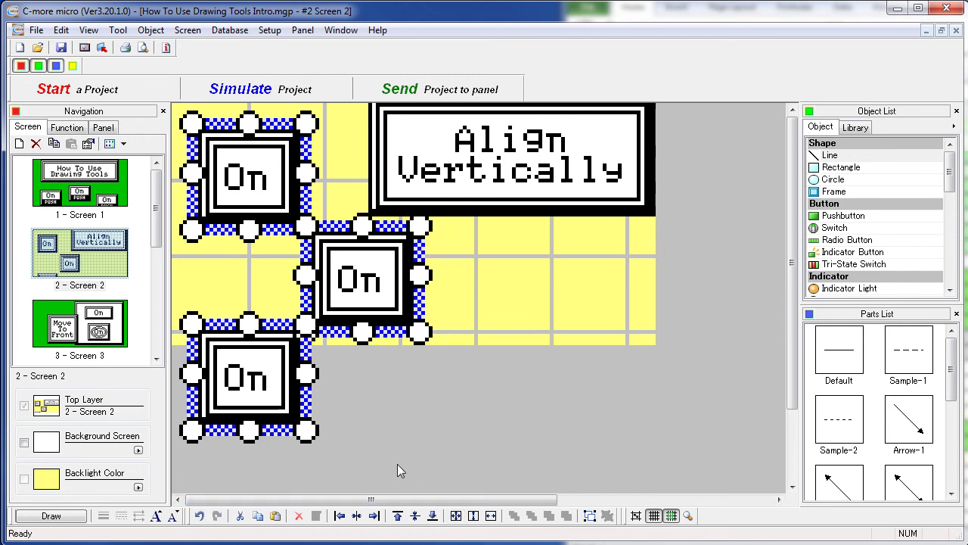